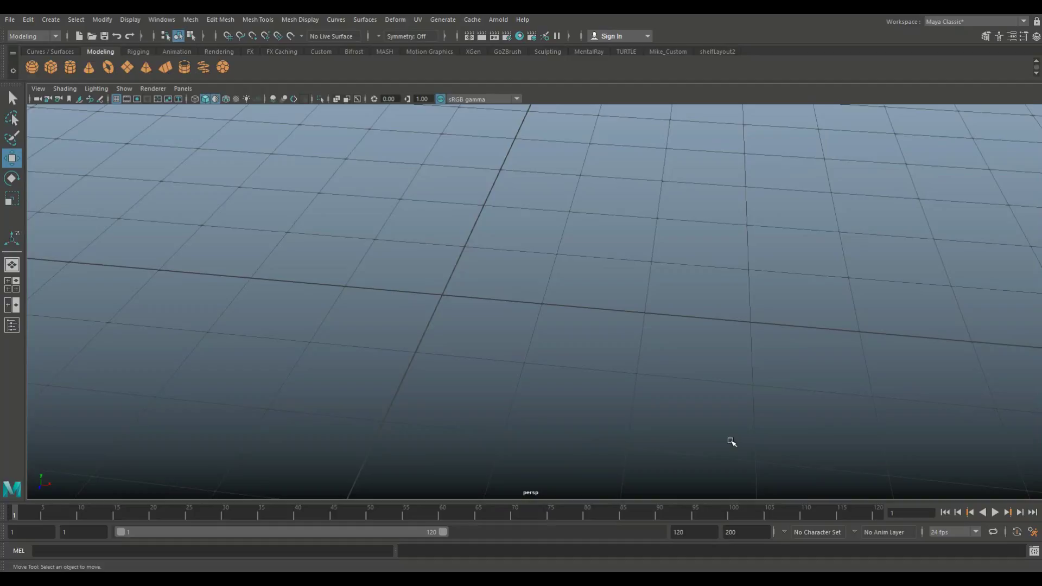
Open the Edit Mesh menu to display its component, vertex, edge and face tools
left_click(214, 21)
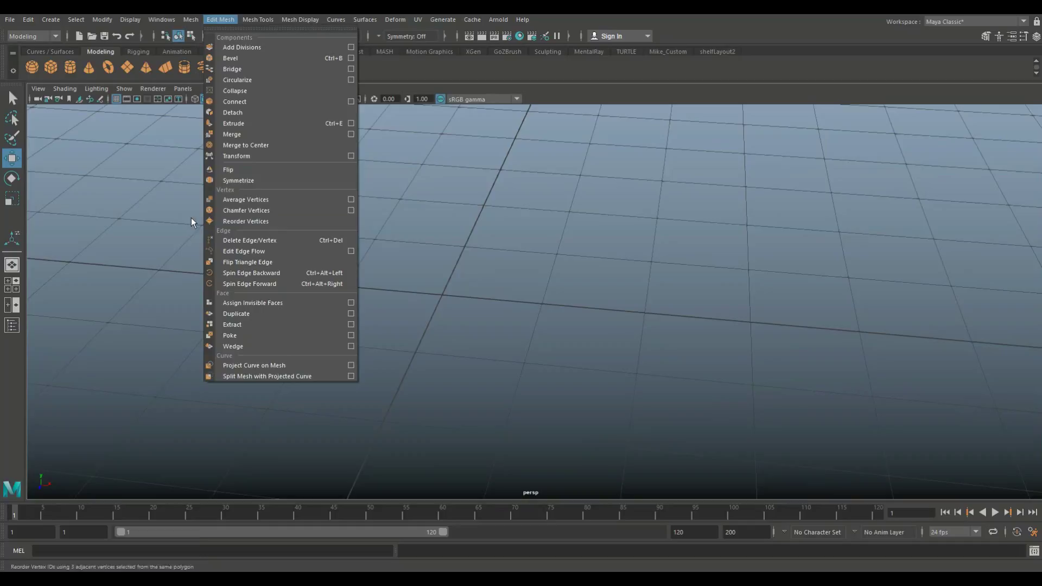
Create a polygon plane and set its Subdivisions Width and Height to 1
left_click(127, 67)
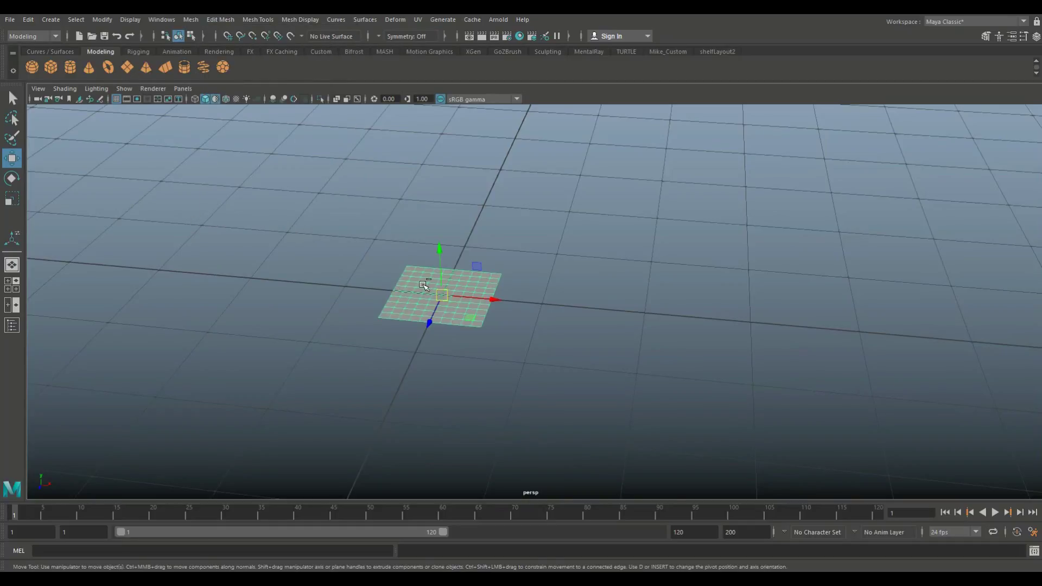
key("ctrl+a")
left_click(907, 118)
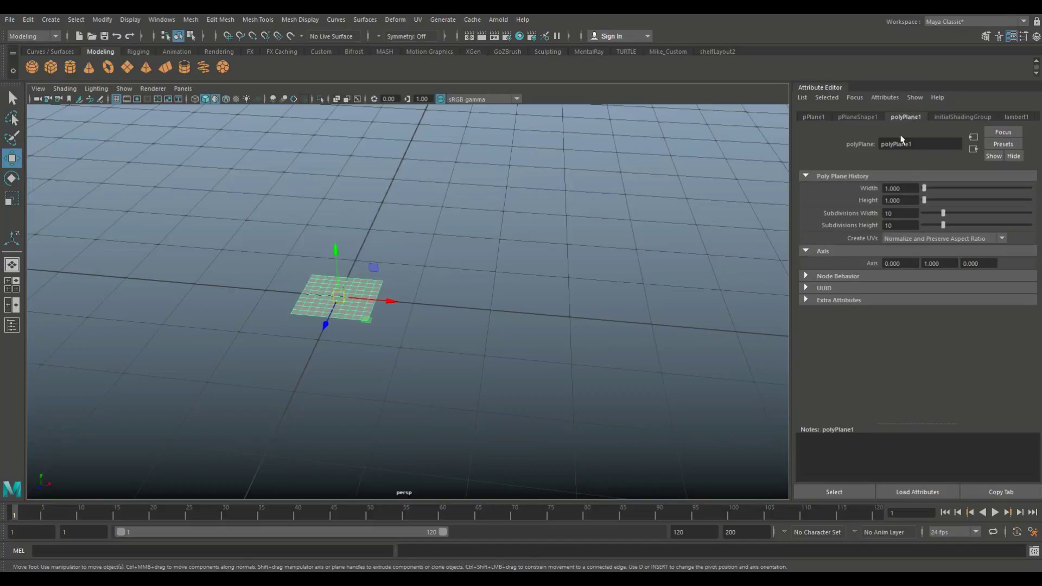
double_click(911, 212)
Select the plane's right edge and raise it so the plane tilts upward
left_click(544, 318)
scroll(545, 318, "up", 5)
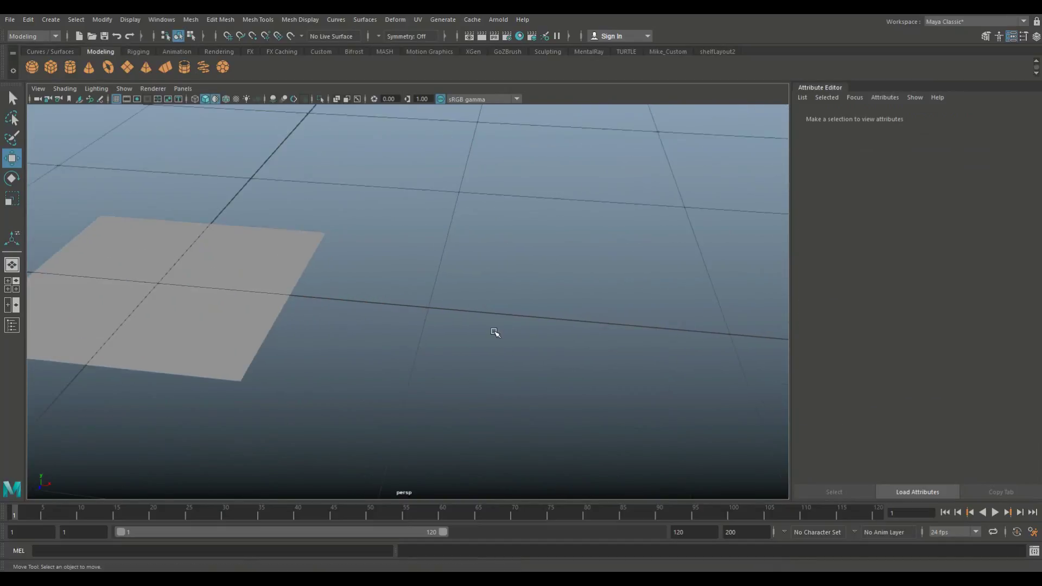
mouse_move(493, 328)
left_mouse_down("alt")
mouse_move(531, 327)
mouse_move(510, 325)
left_mouse_up("alt")
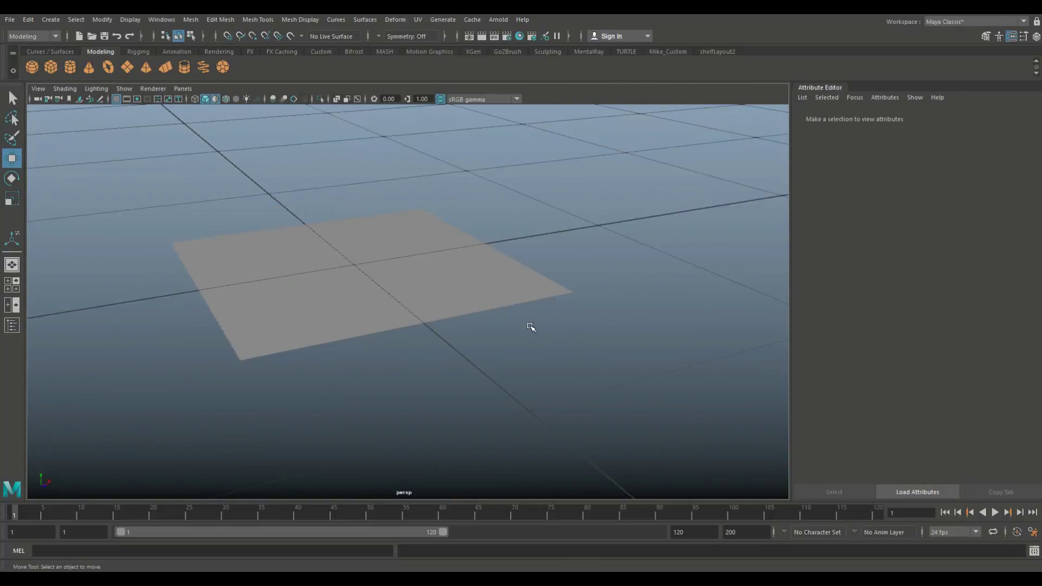
scroll(529, 329, "down", 5)
left_click(387, 282)
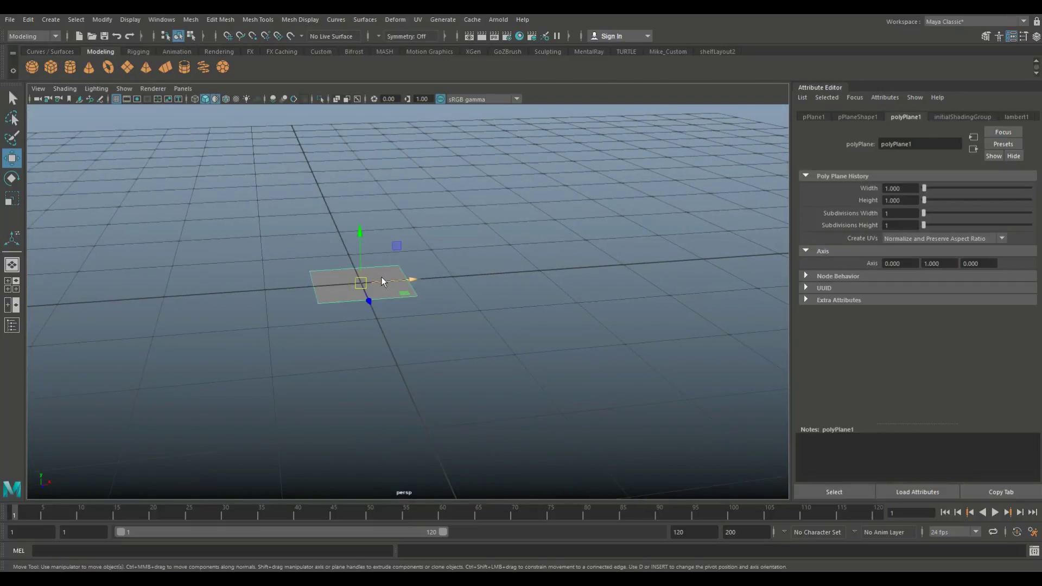
right_click_drag(382, 277, 375, 224)
left_click(414, 281)
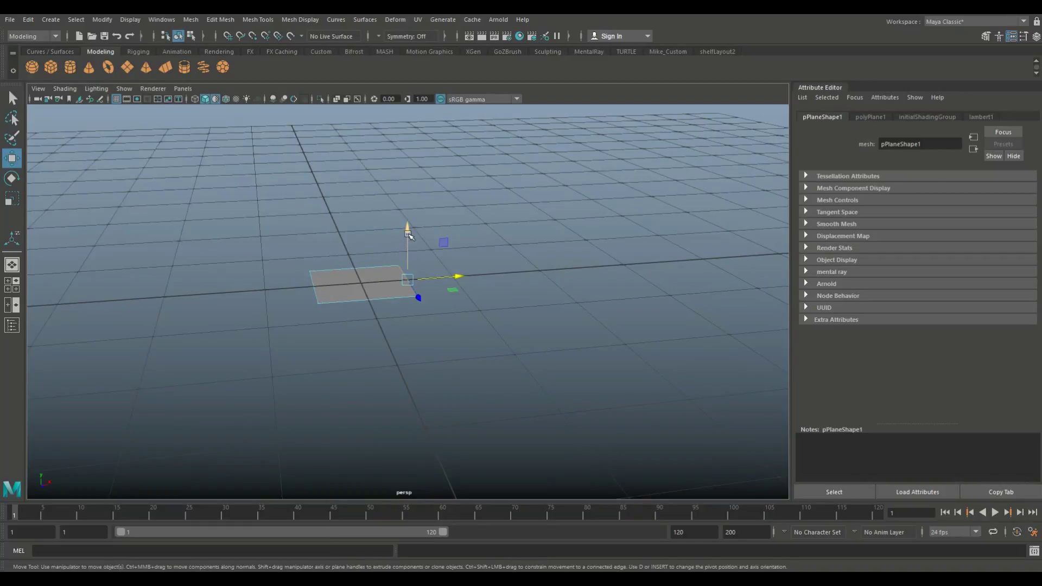
left_click_drag(408, 231, 404, 188)
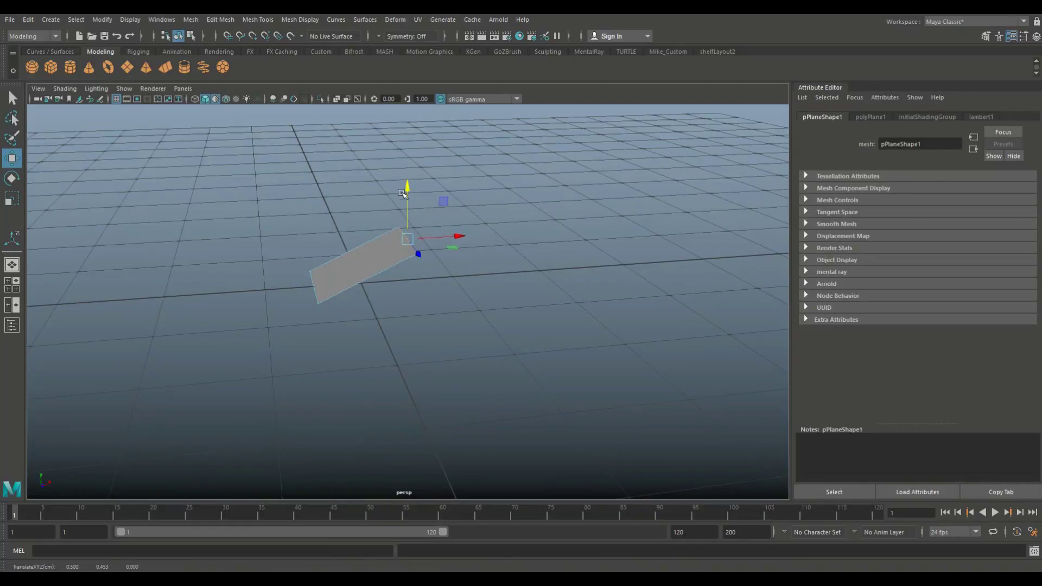
Extrude the raised edge and pull it right to form a flat second face
key("ctrl+e")
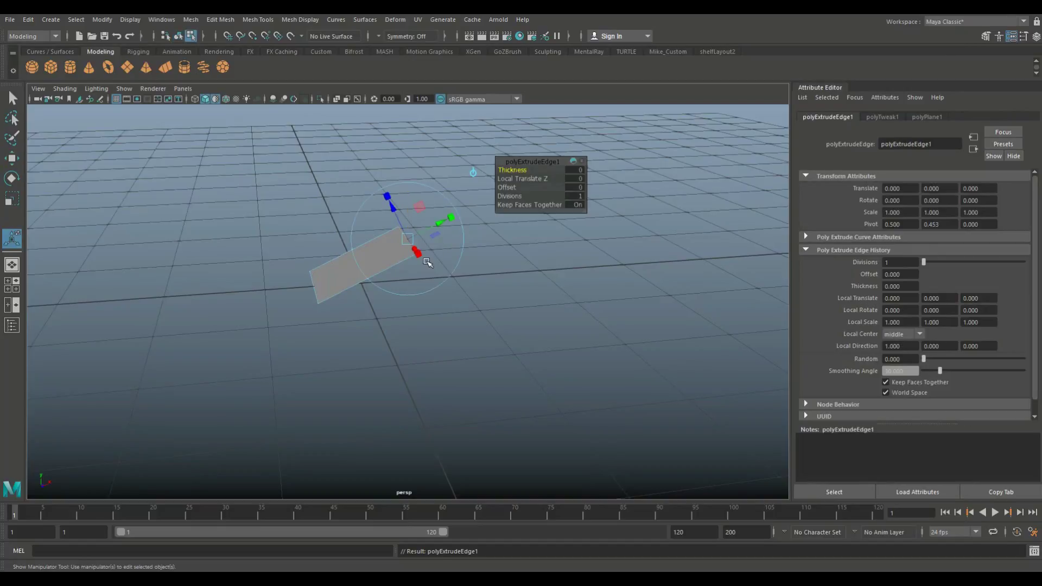
key("w")
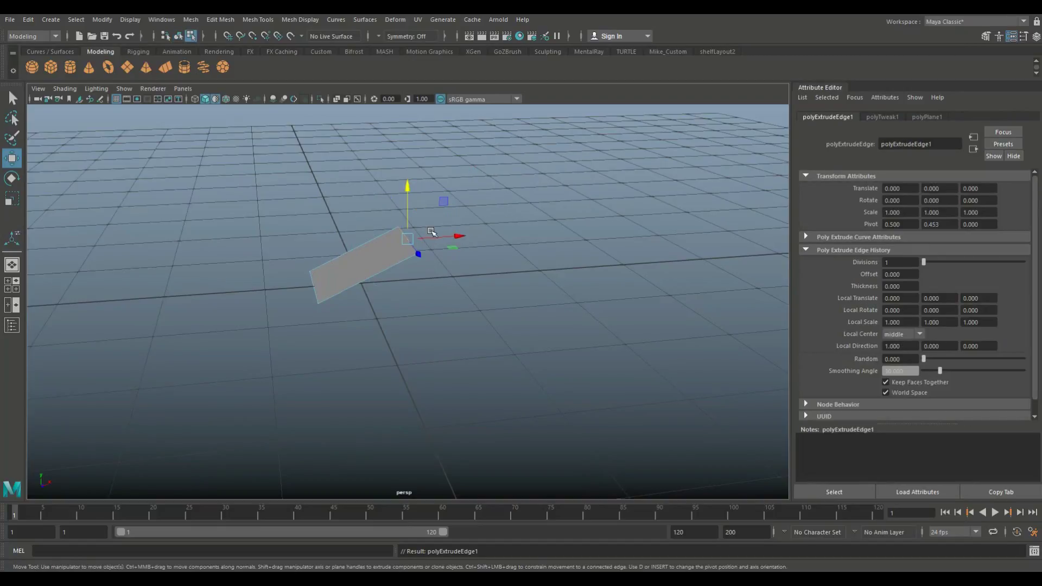
left_click_drag(456, 235, 627, 228)
Extrude the edge again and move it right and down into a downward slope
key("ctrl+e")
key("w")
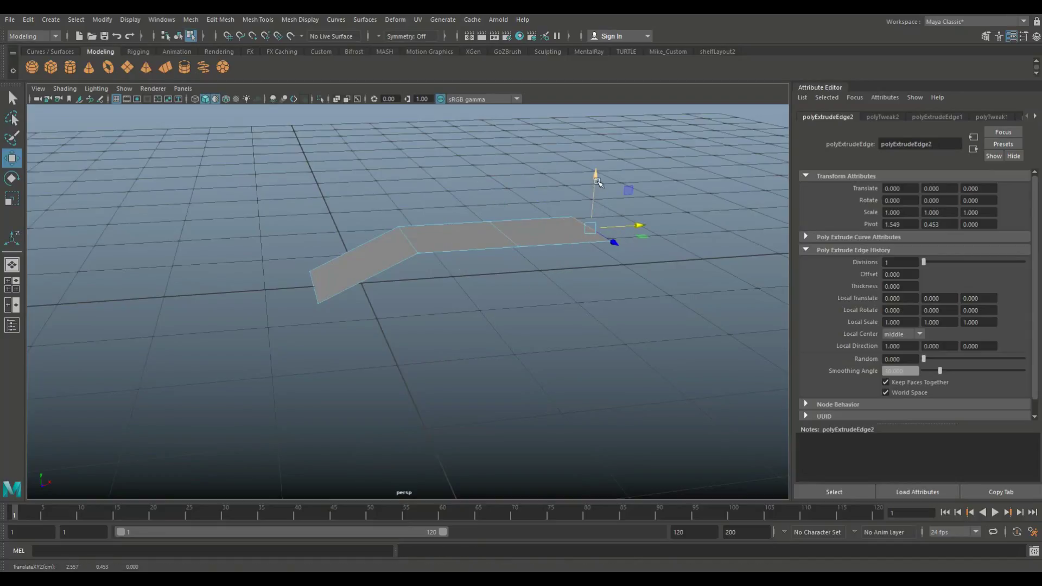
left_click_drag(597, 180, 581, 279)
left_click_drag(516, 323, 448, 311, "alt")
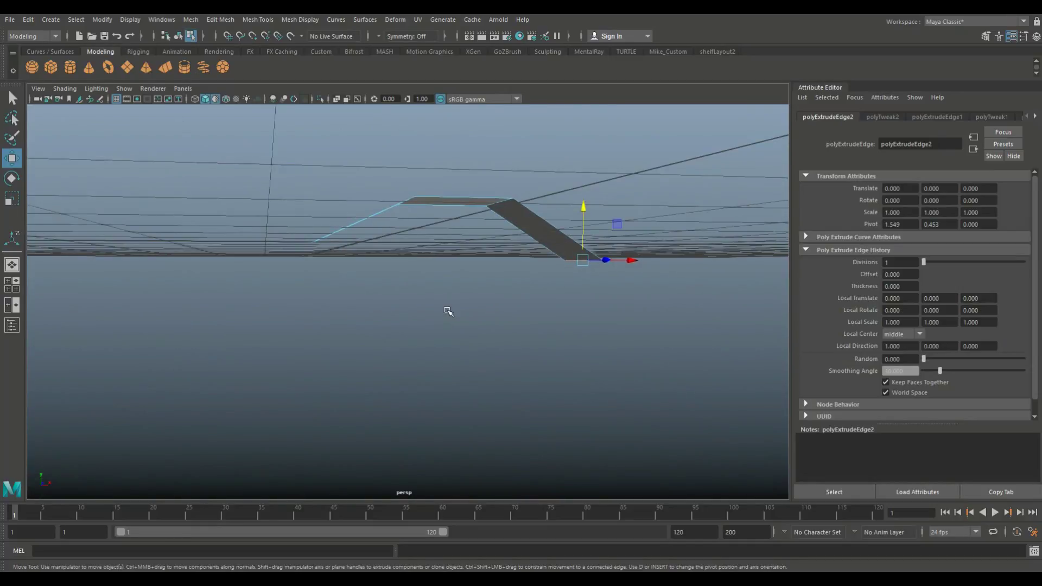
left_click_drag(442, 258, 407, 285, "alt")
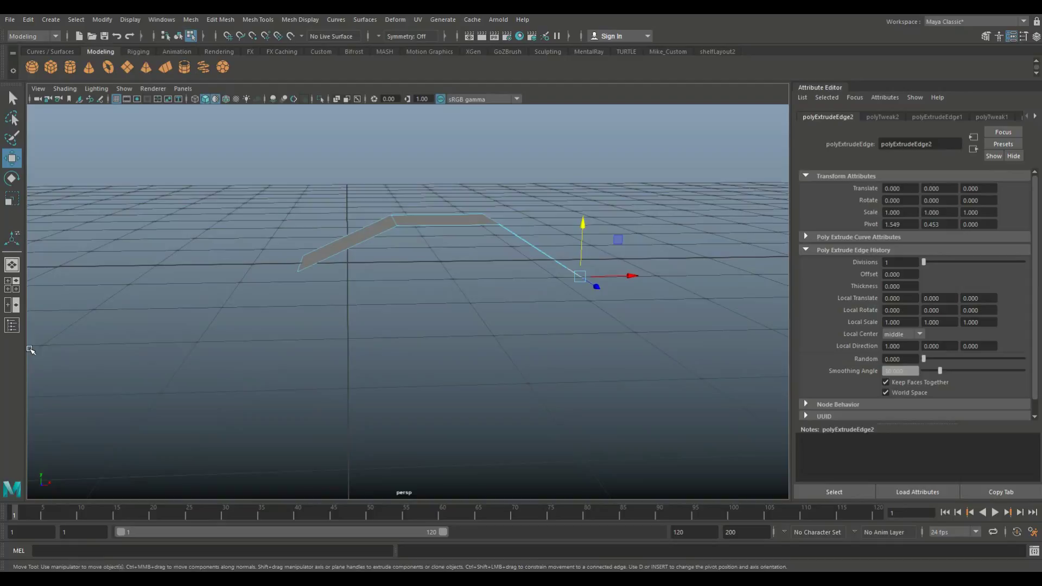
Maximize the front view, zoom in on the strip and switch to Vertex mode
left_click(8, 281)
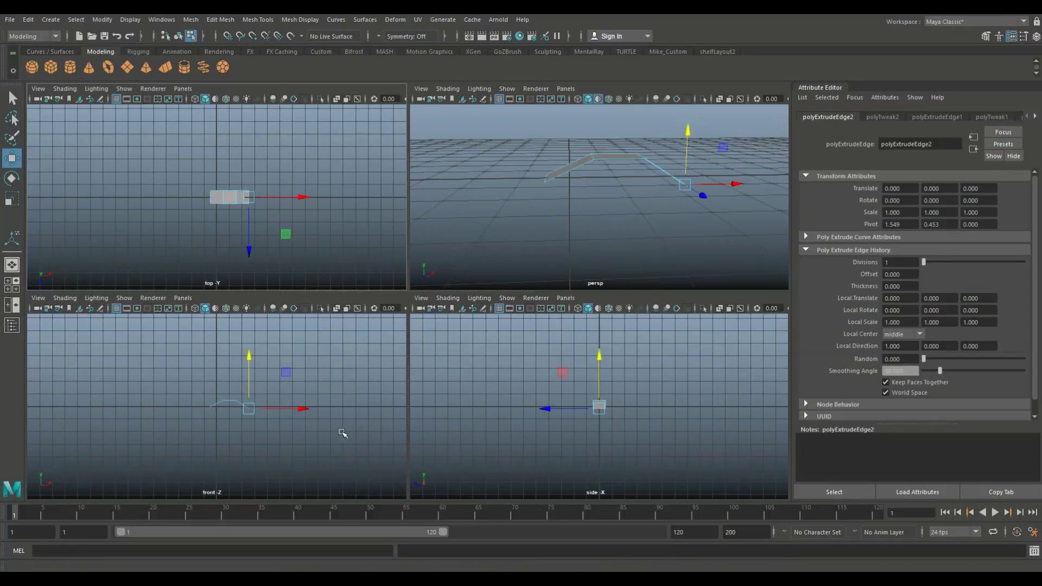
key("space")
right_click_drag(340, 419, 466, 349, "alt")
right_click_drag(464, 262, 418, 253)
left_click_drag(417, 239, 576, 265)
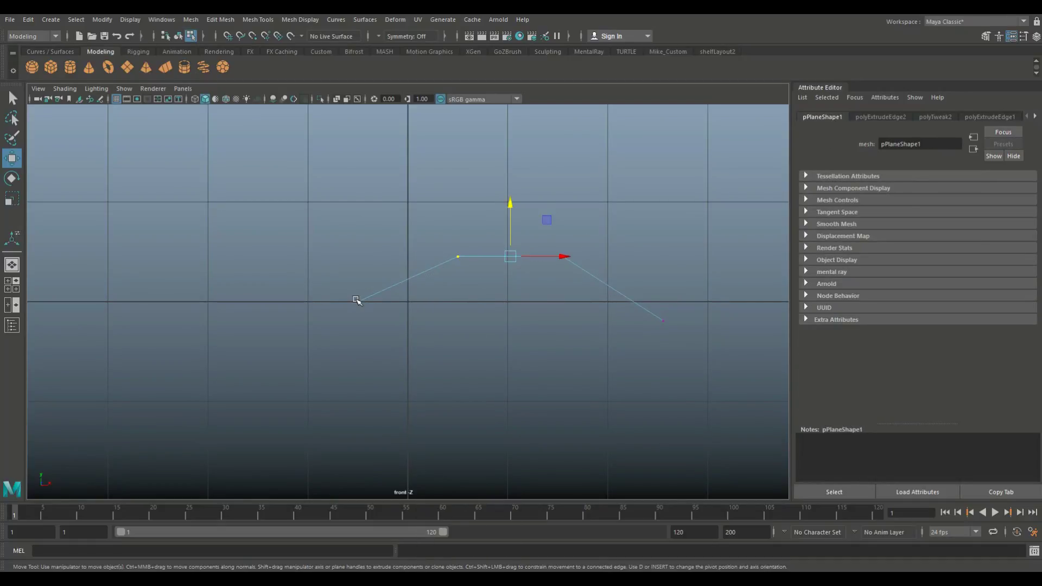
Select the strip's two top corner vertices
left_click_drag(332, 296, 372, 345)
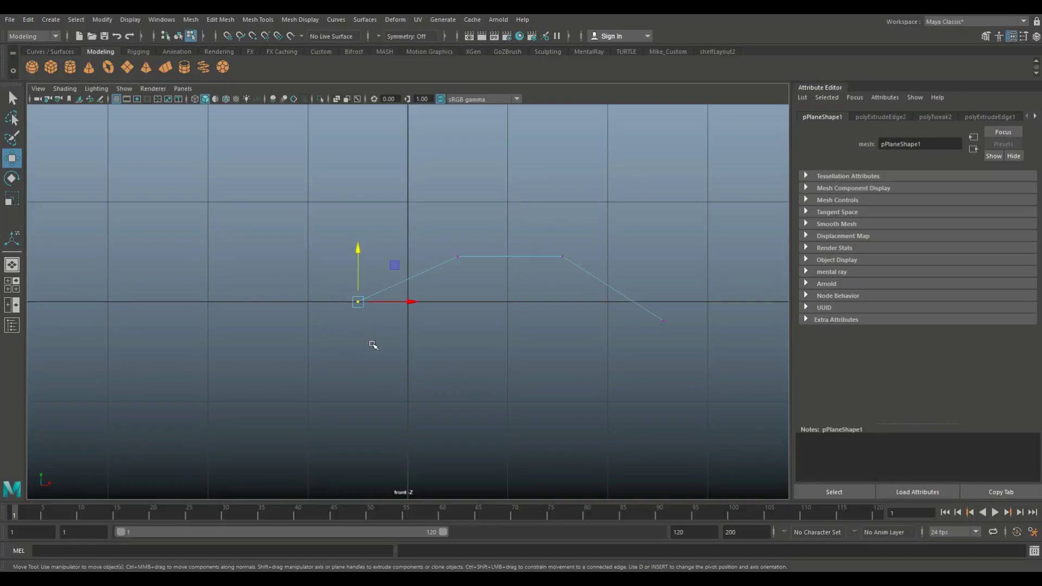
left_click_drag(317, 284, 382, 359)
left_click_drag(434, 239, 466, 273)
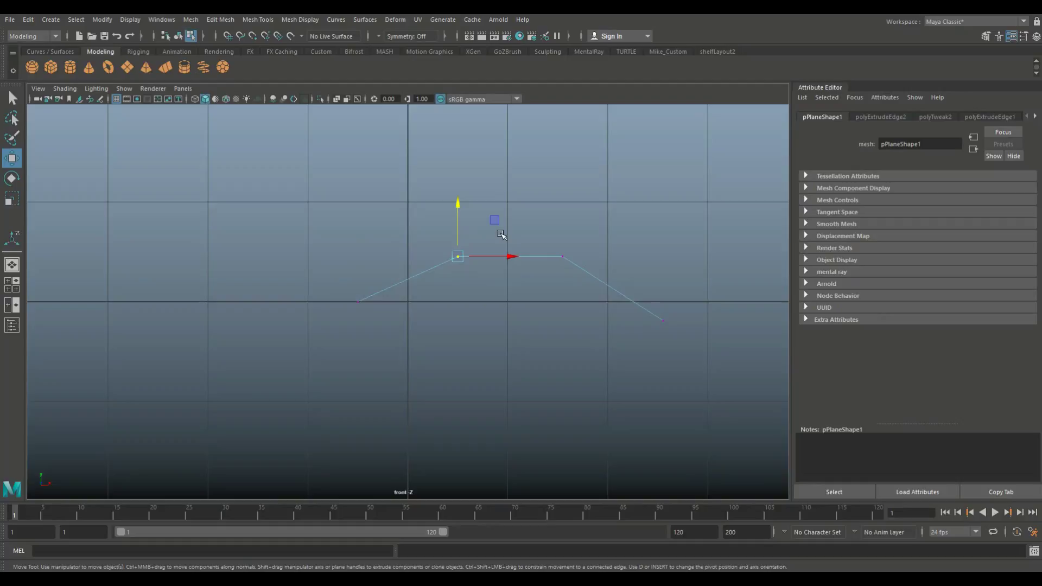
left_click_drag(552, 237, 708, 379)
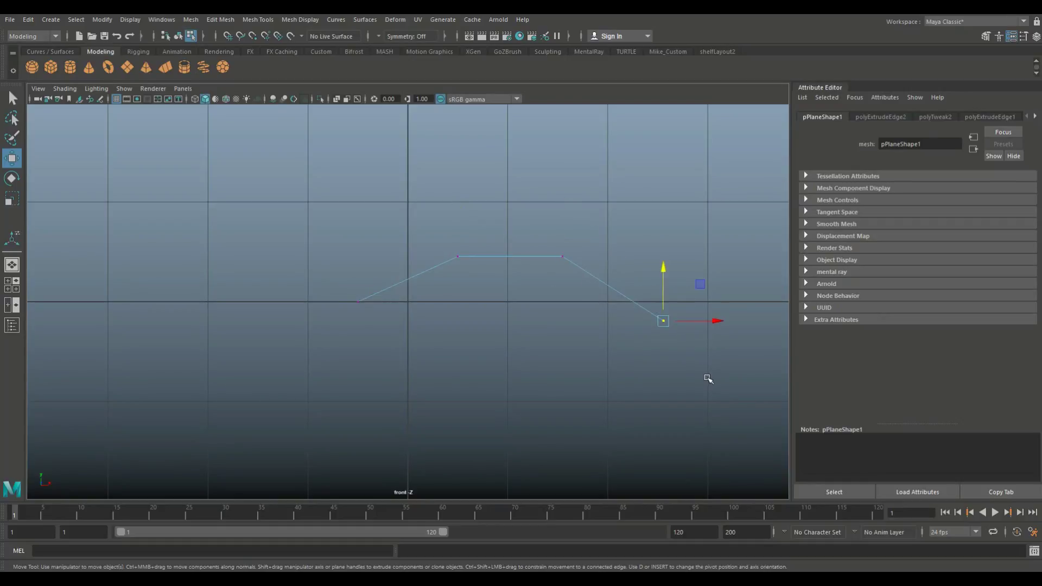
left_click_drag(414, 231, 606, 280)
Apply Average Vertices to the two top vertices, undo it, repeat with G, and undo again
left_click(222, 20)
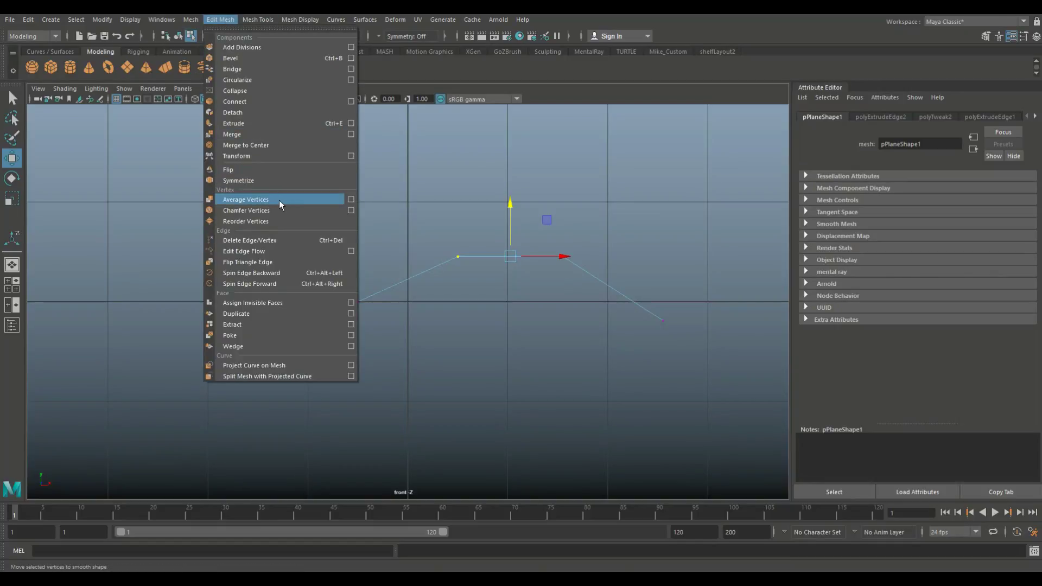
left_click(279, 201)
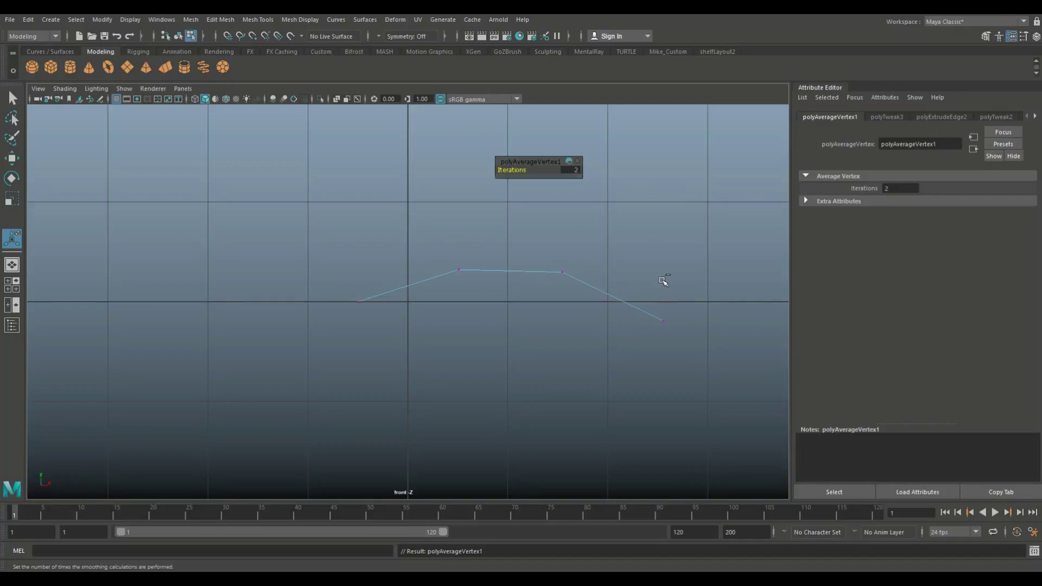
key("ctrl+z")
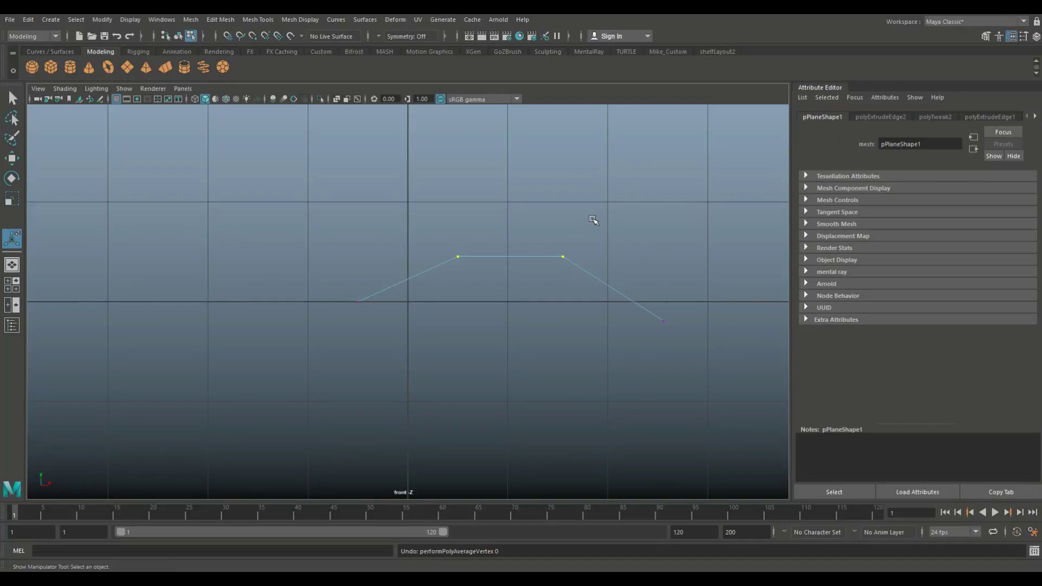
key("g")
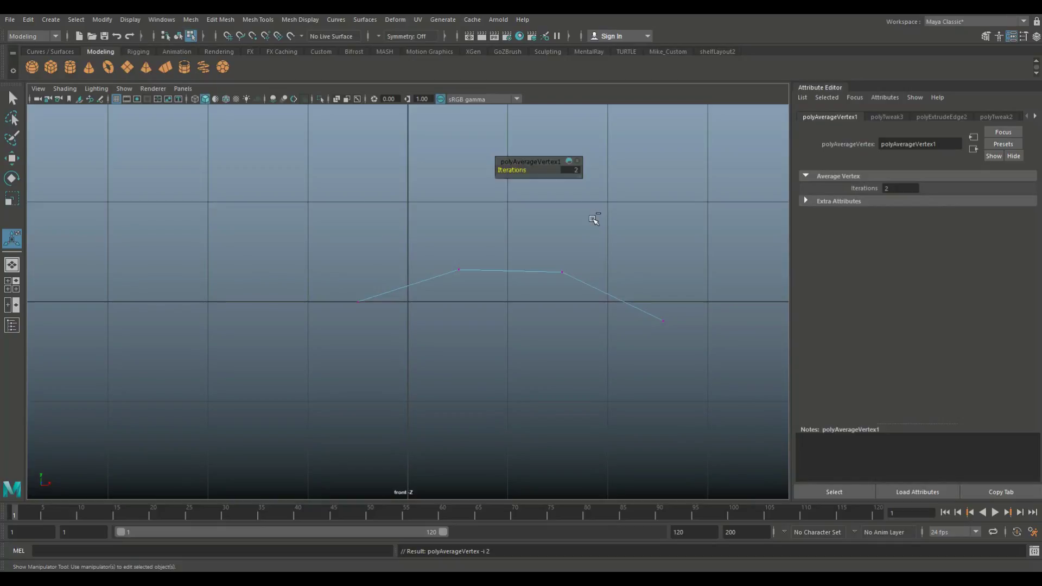
key("ctrl+z")
Return to Object Mode in the perspective view and delete the strip
left_click(478, 323)
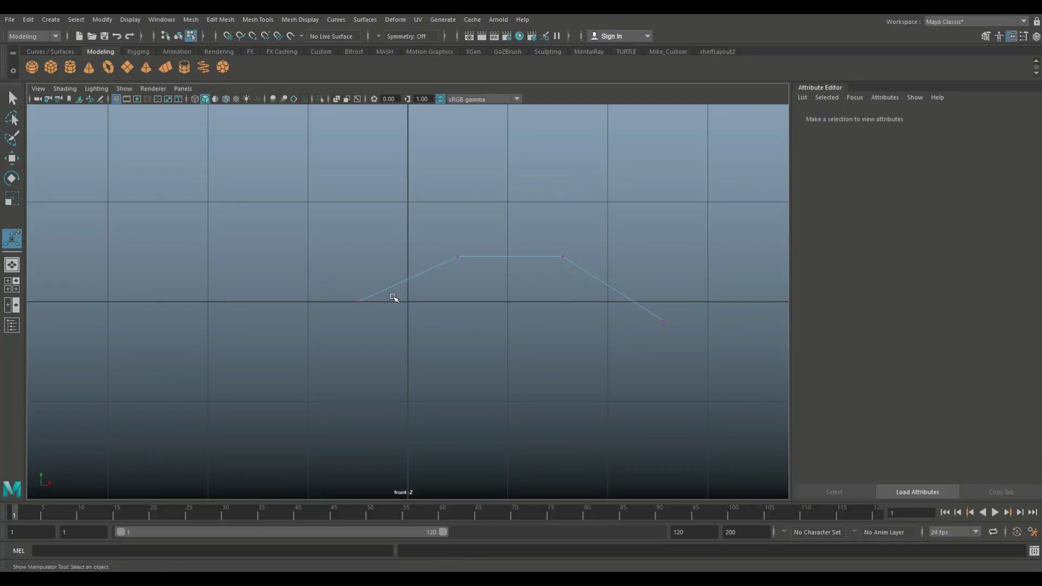
left_click(226, 22)
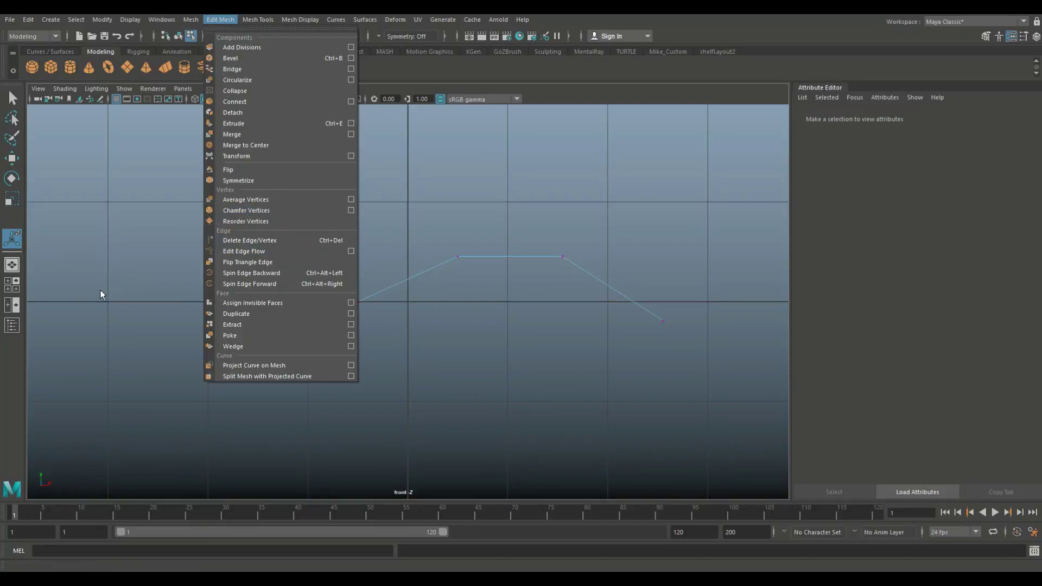
left_click(14, 288)
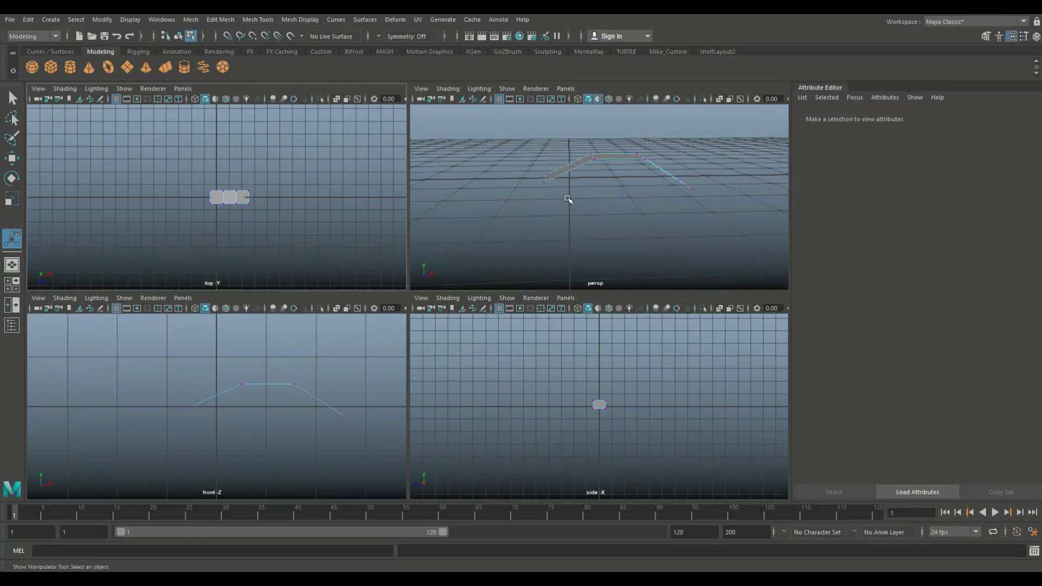
key("space")
left_click_drag(493, 226, 496, 247, "alt")
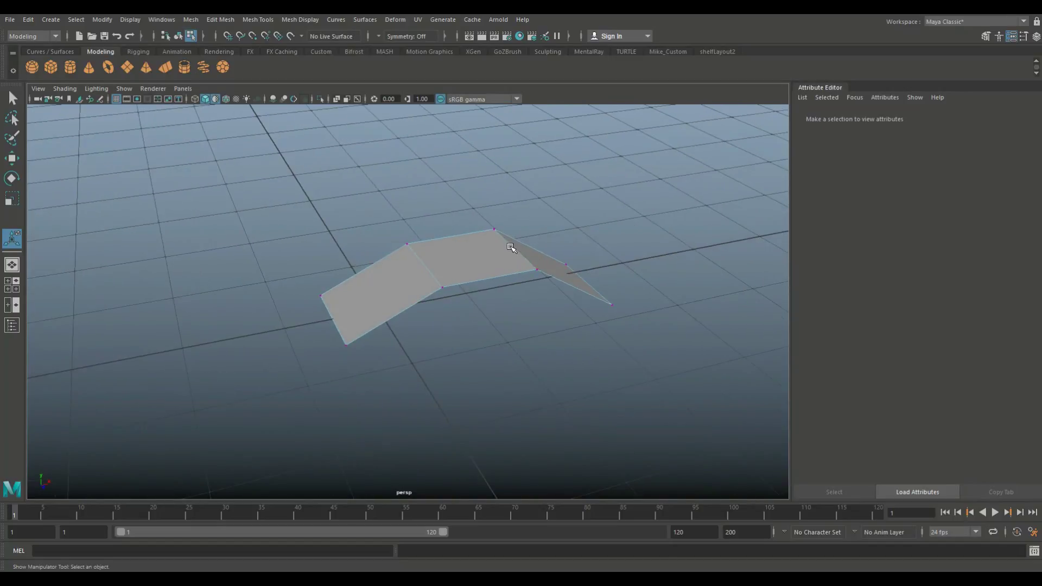
right_click_drag(495, 247, 526, 236)
left_click(486, 253)
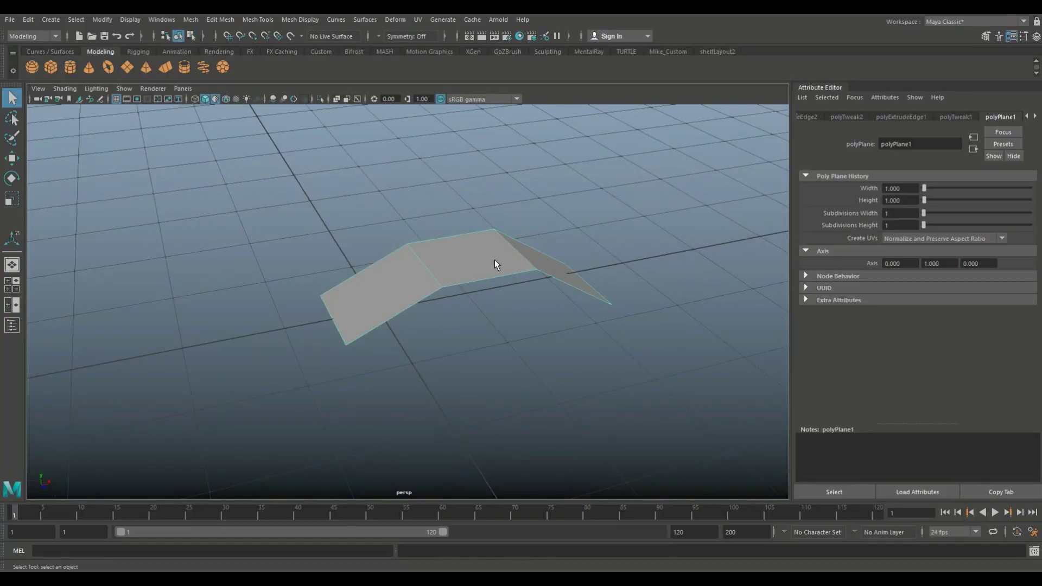
key("Delete")
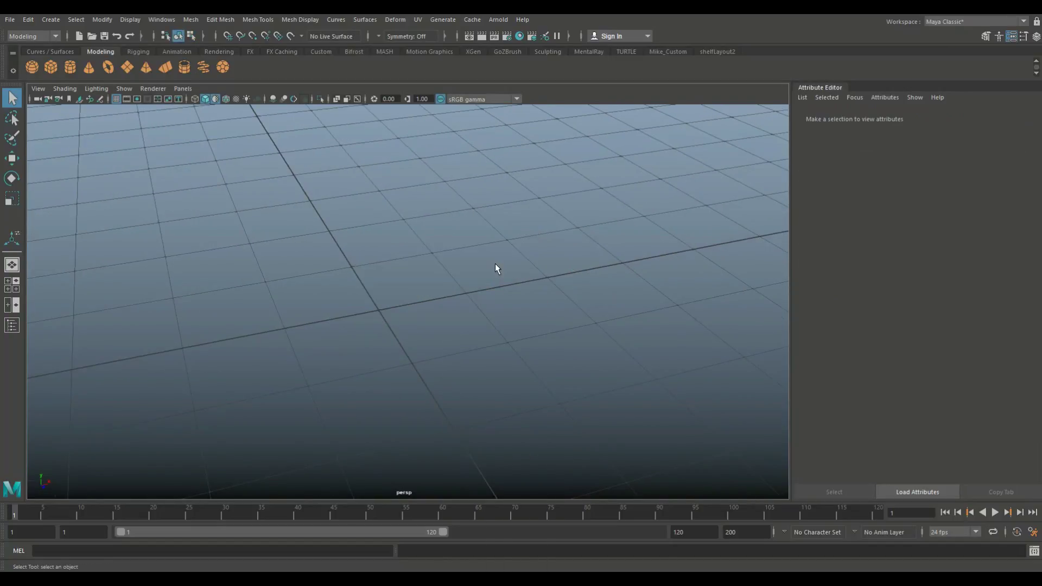
Create a polygon cube and select its top-right edge in Edge mode
left_click(50, 67)
left_click_drag(386, 280, 427, 291, "alt")
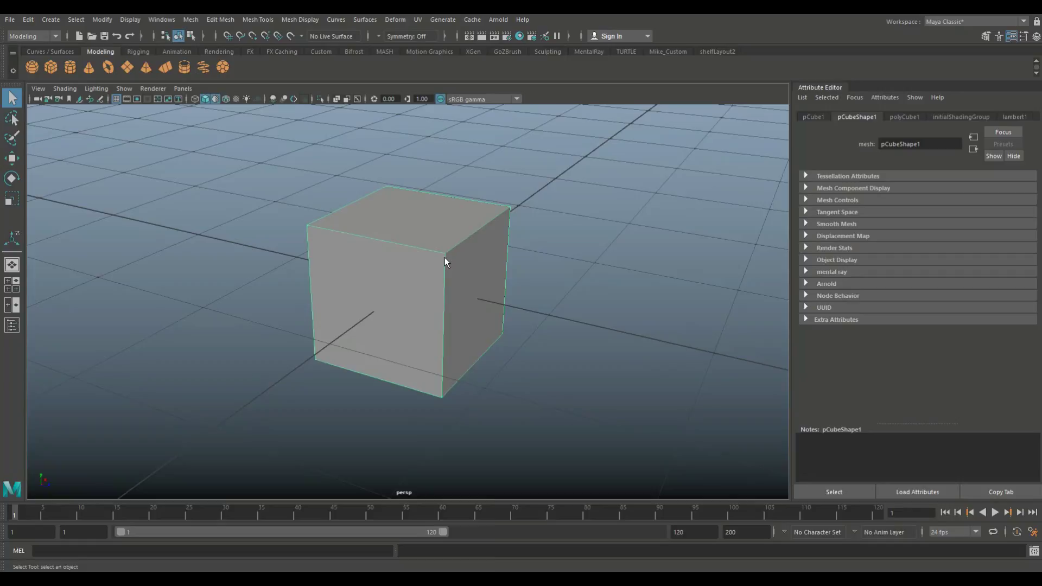
right_click_drag(445, 258, 387, 256)
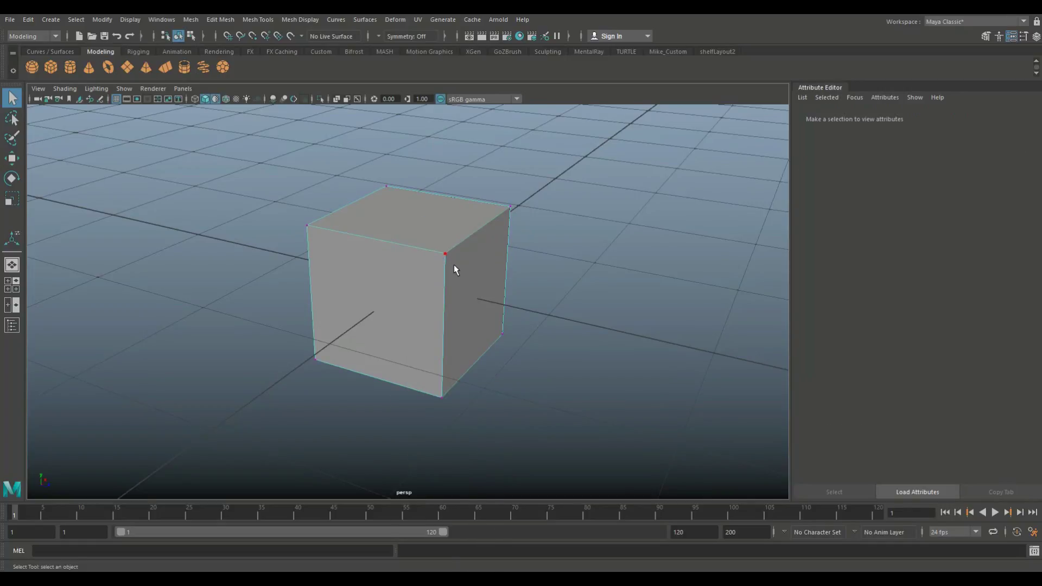
left_click(454, 265)
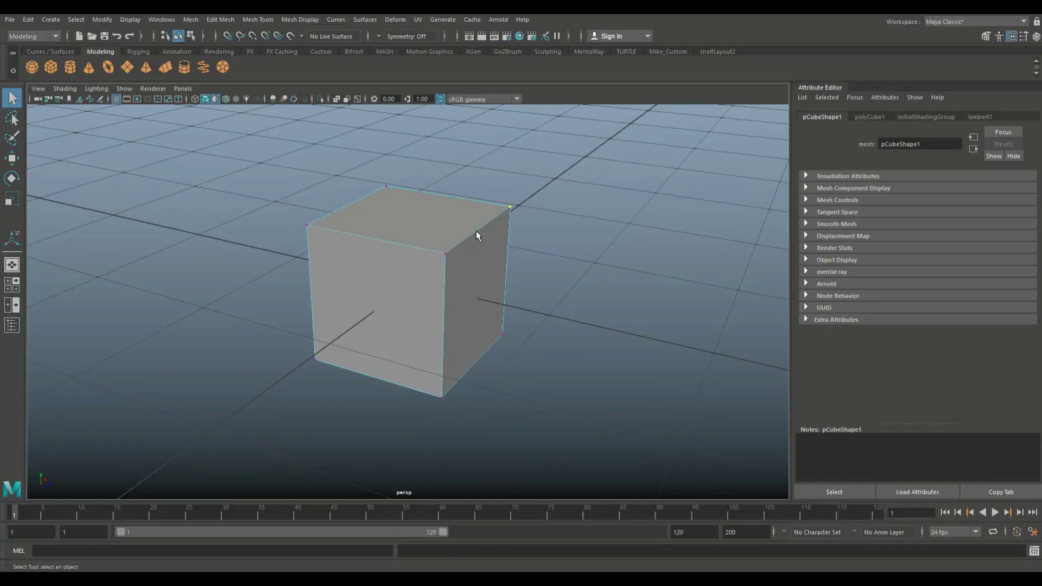
right_click_drag(480, 229, 479, 215)
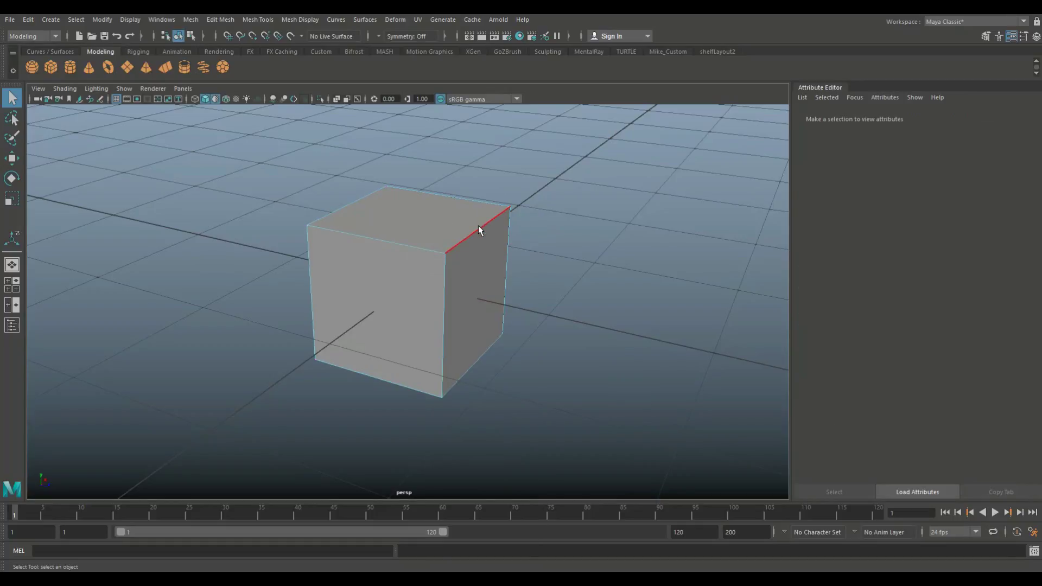
left_click(478, 229)
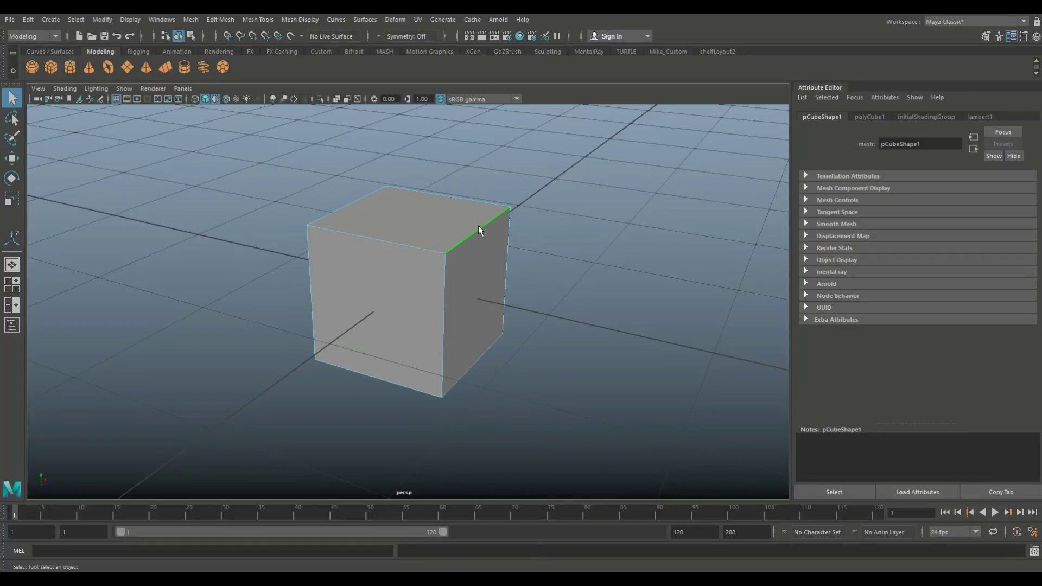
Bevel the cube's top-right edge with Fraction 0.1, then return to Object Mode
left_click(222, 20)
left_click(239, 55)
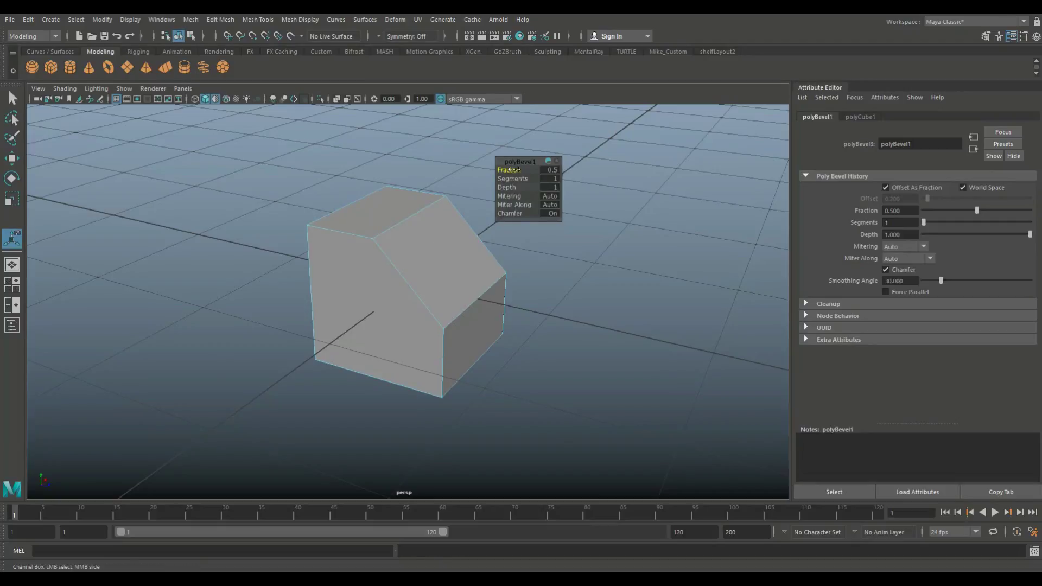
middle_click_drag(523, 170, 509, 170)
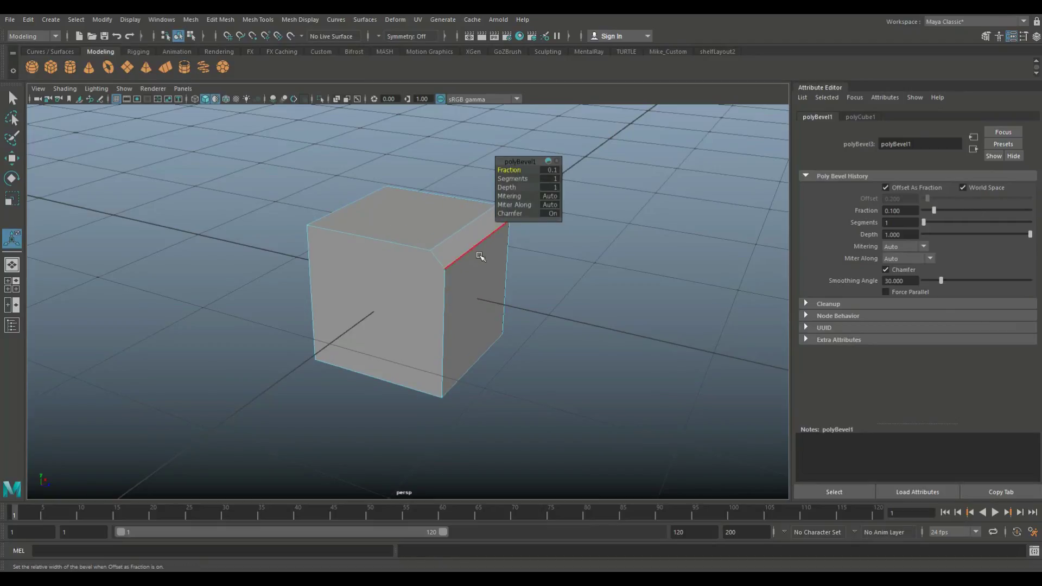
scroll(517, 284, "up", 3)
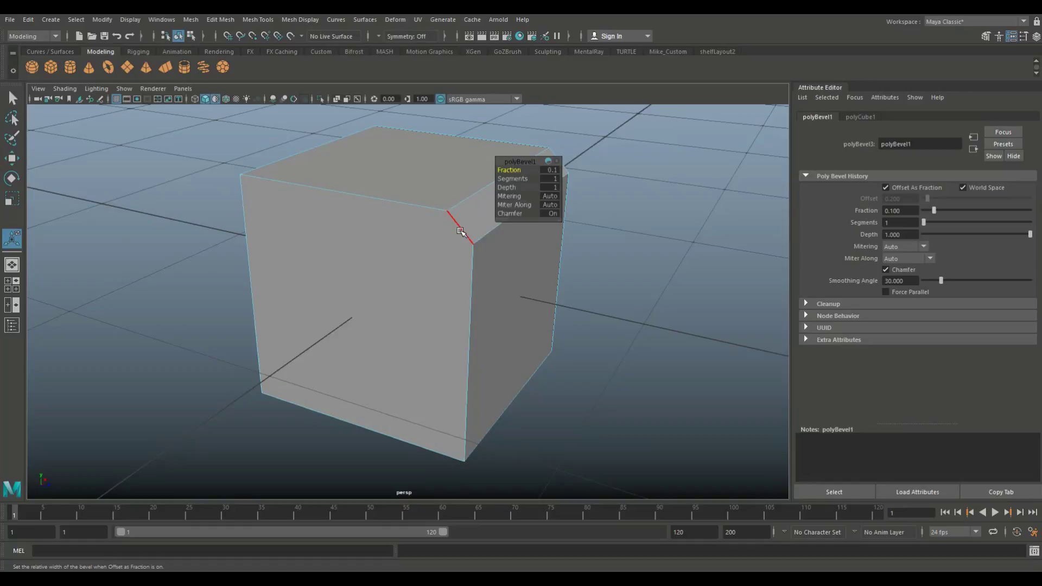
left_click_drag(526, 161, 652, 145)
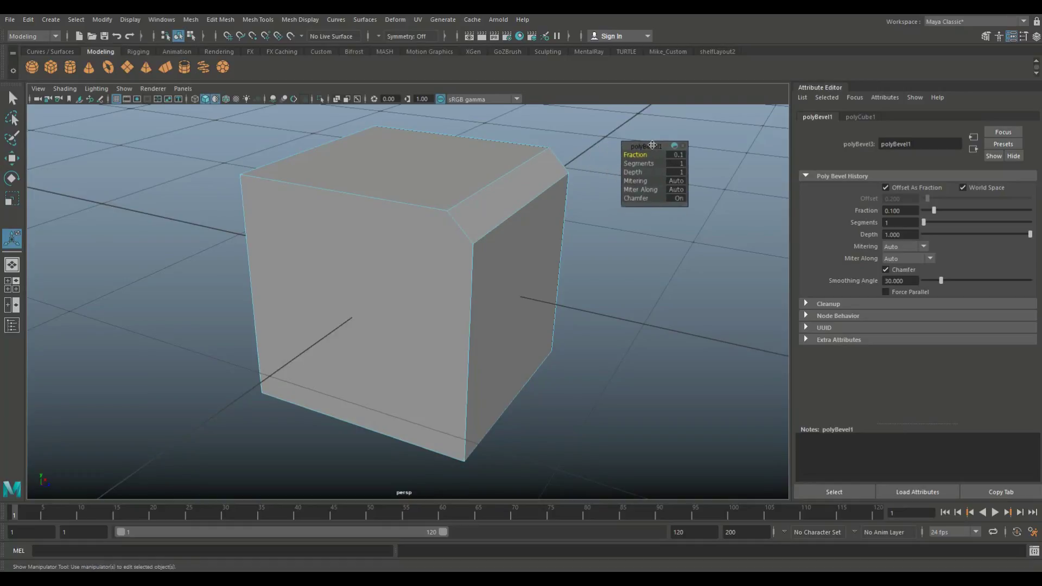
mouse_move(462, 227)
middle_mouse_down()
mouse_move(413, 228)
mouse_move(463, 229)
middle_mouse_up()
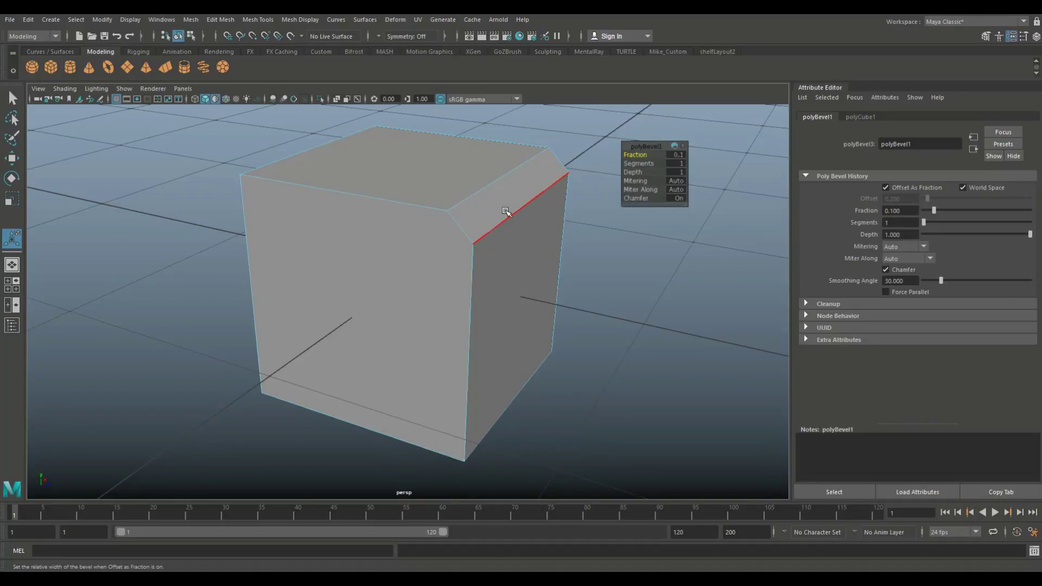
scroll(383, 277, "down", 5)
scroll(383, 276, "up", 4)
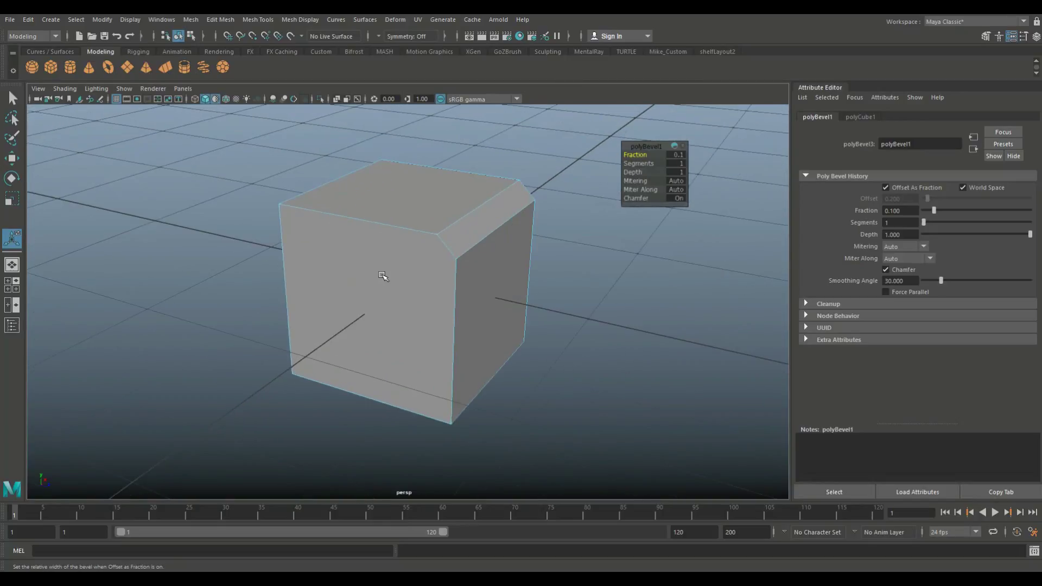
right_click_drag(430, 197, 464, 182)
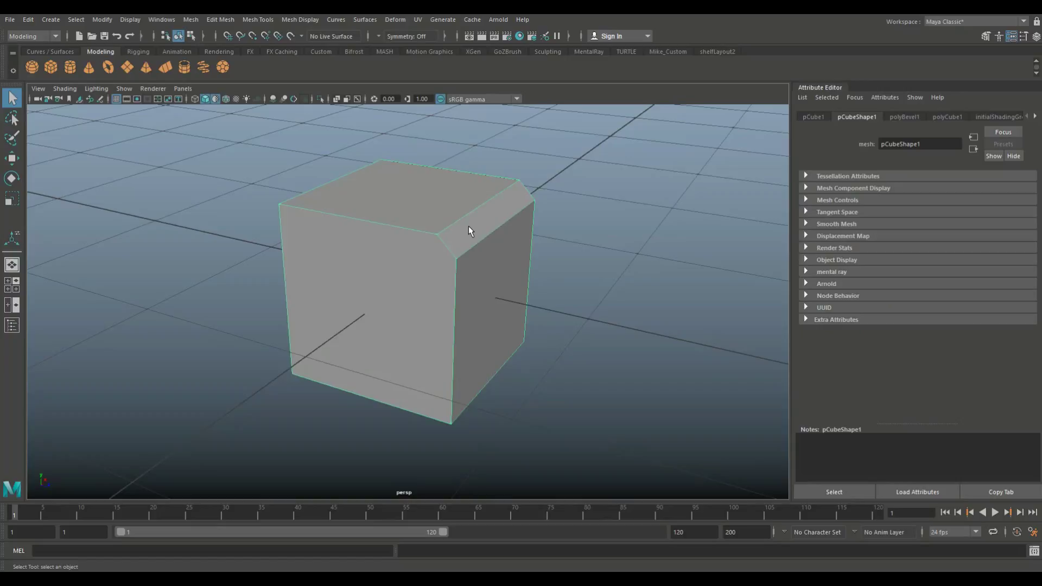
Delete the cube, create a polygon plane and select a vertex near its centre
key("Delete")
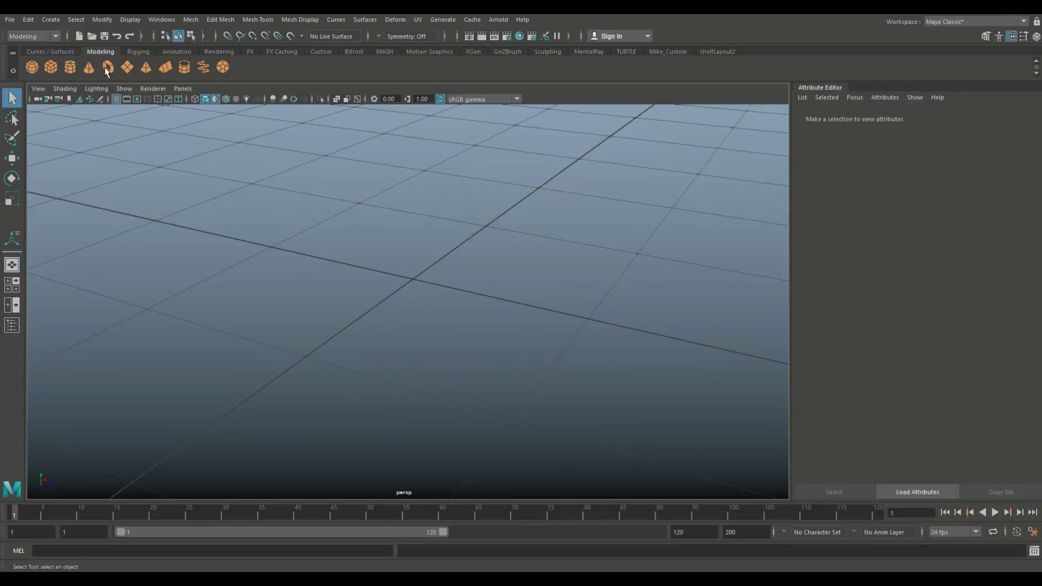
left_click(132, 72)
key("f")
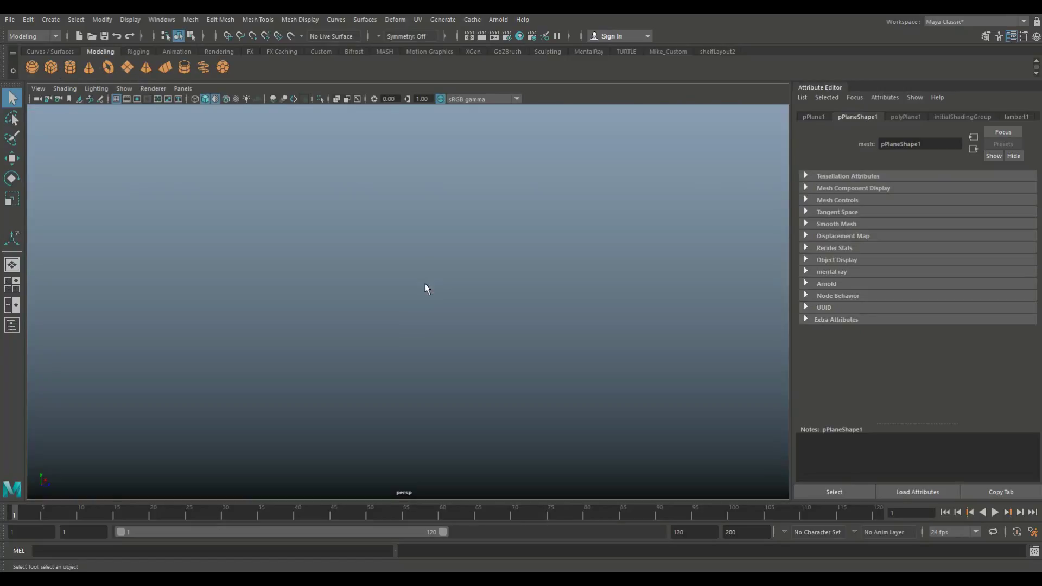
right_click_drag(441, 234, 387, 235)
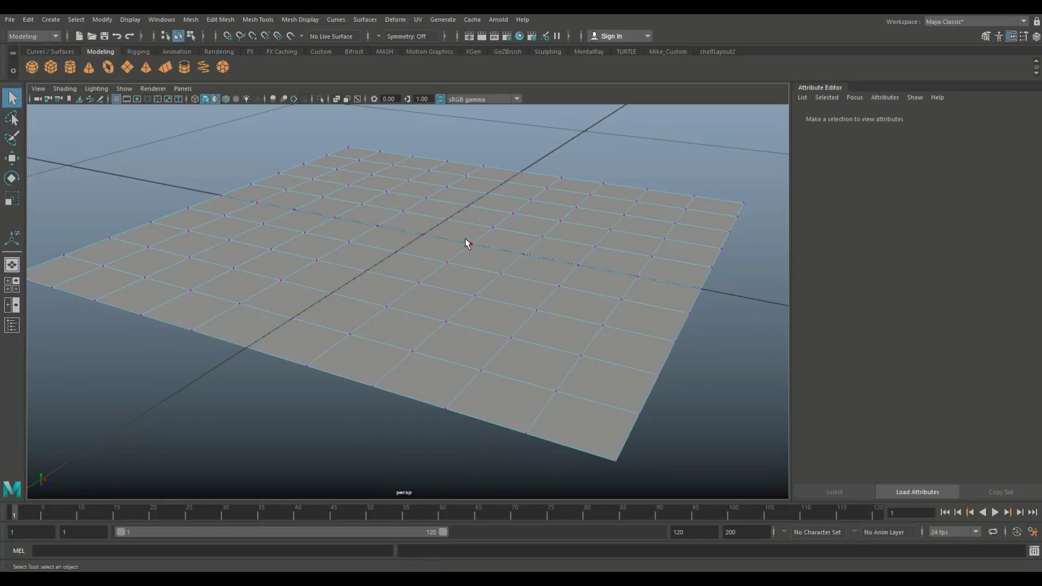
left_click(411, 280)
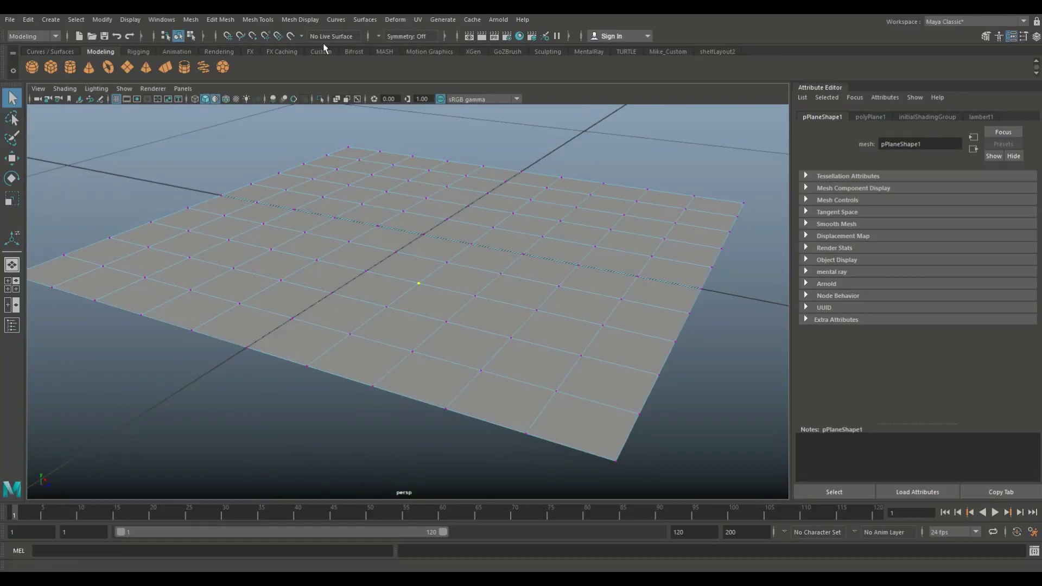
Chamfer the selected vertex with Chamfer Vertices at width 0.25
left_click(220, 20)
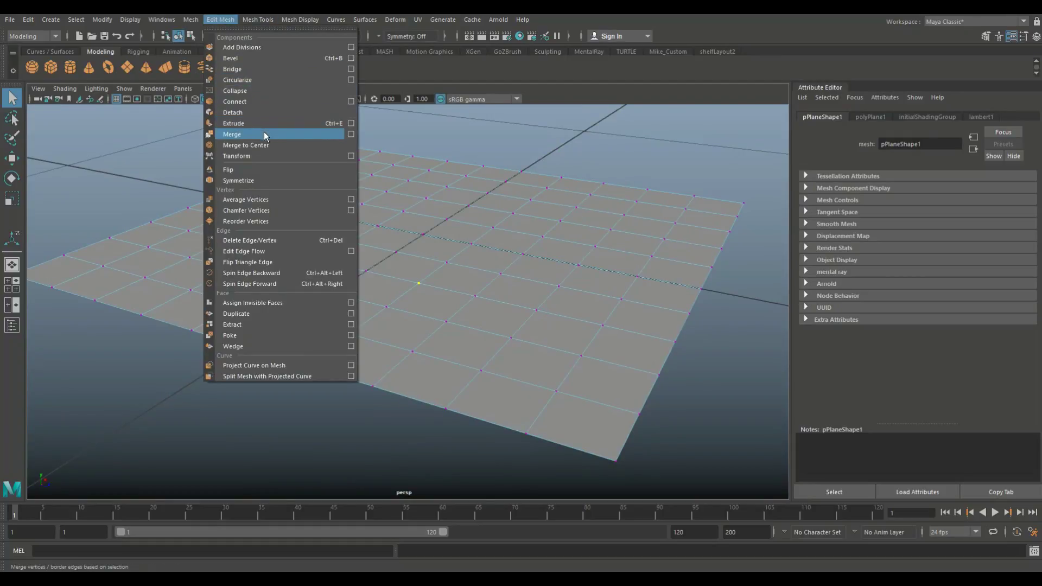
left_click(273, 210)
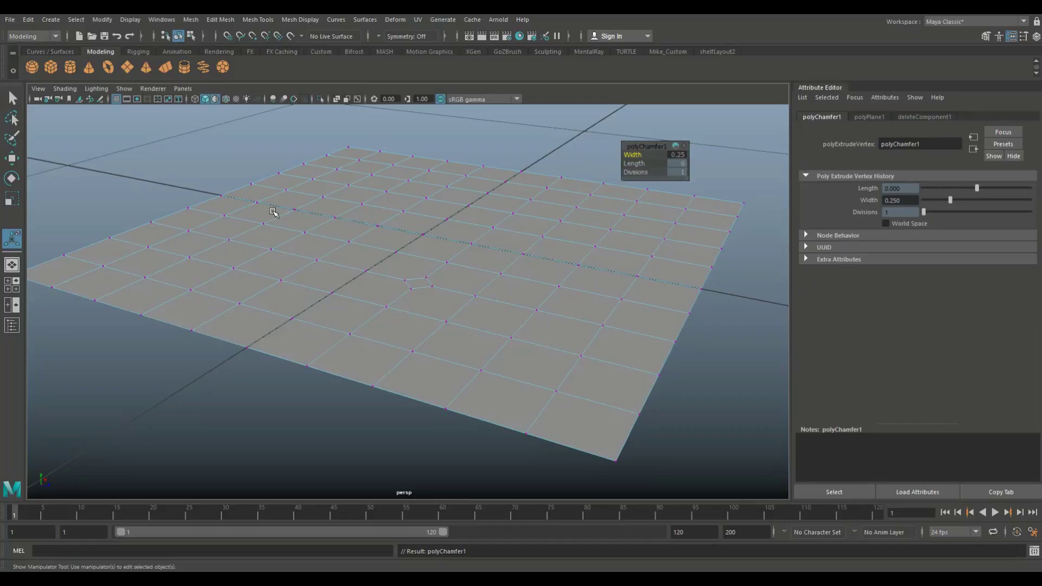
scroll(401, 271, "up", 8)
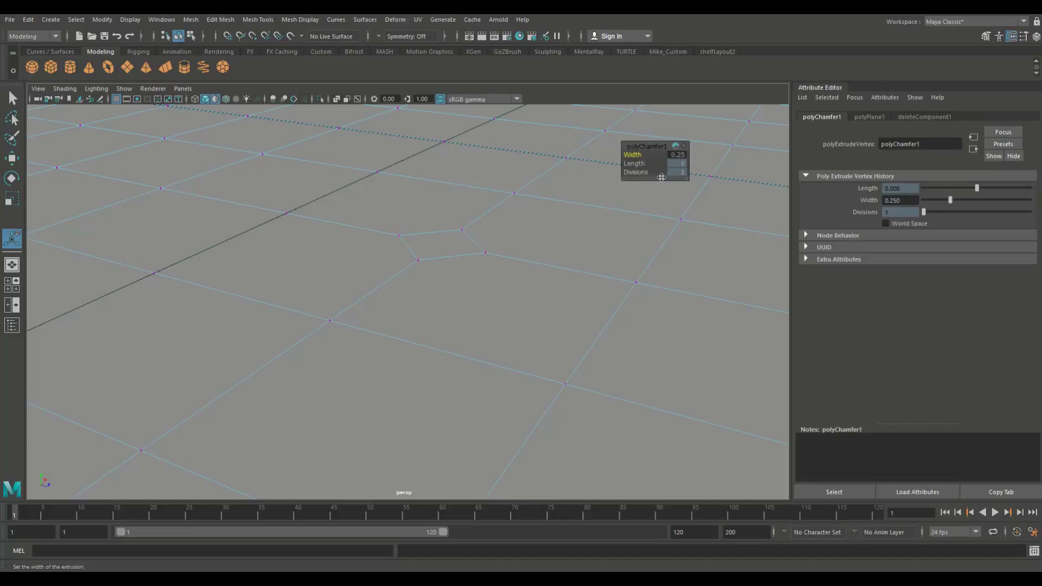
right_click_drag(447, 242, 448, 269)
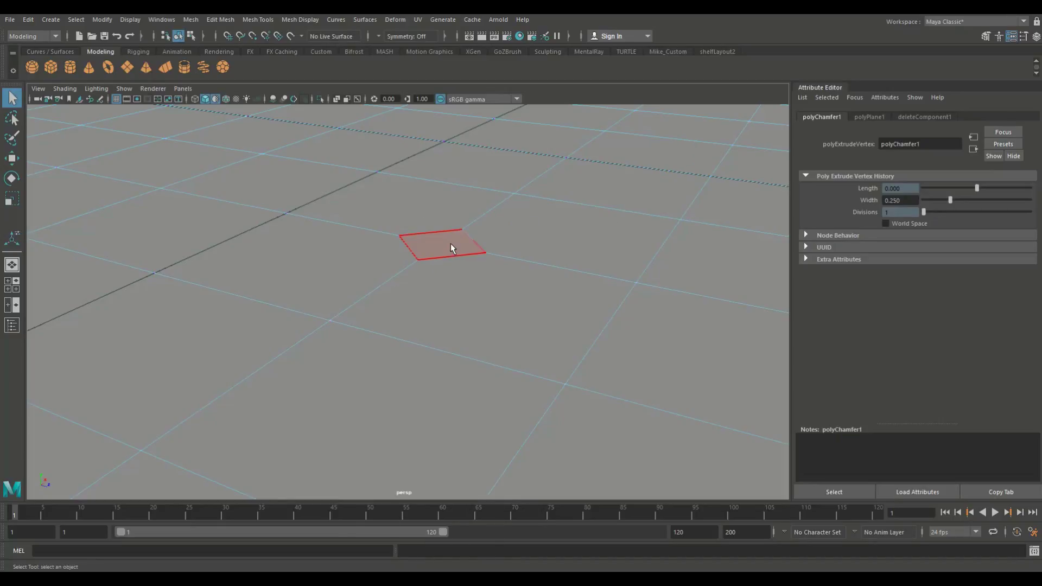
Circularize the small chamfered face with 2 added divisions, then return to Object Mode
left_click(440, 253)
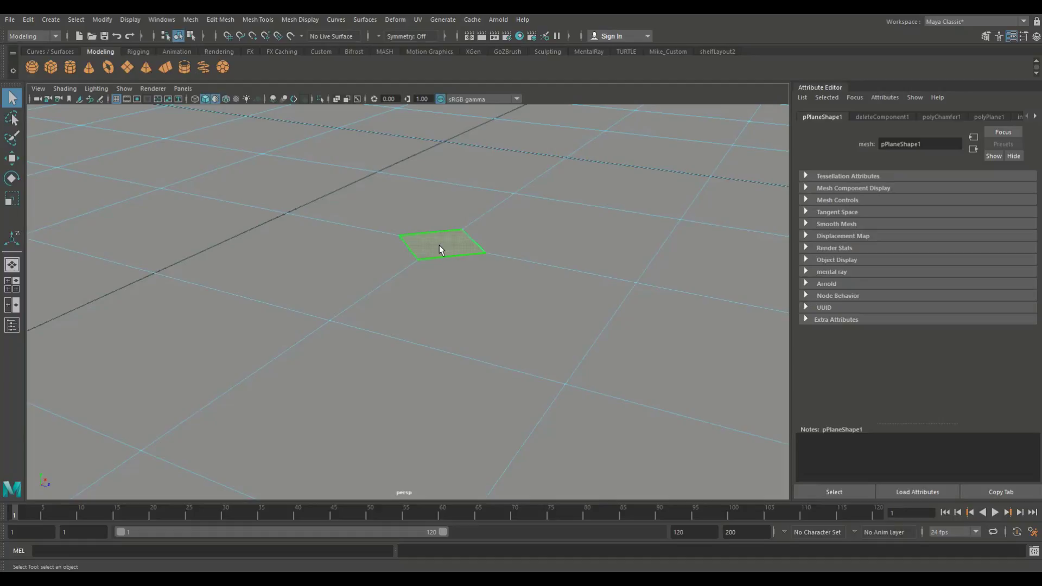
right_click_drag(440, 246, 452, 332, "shift")
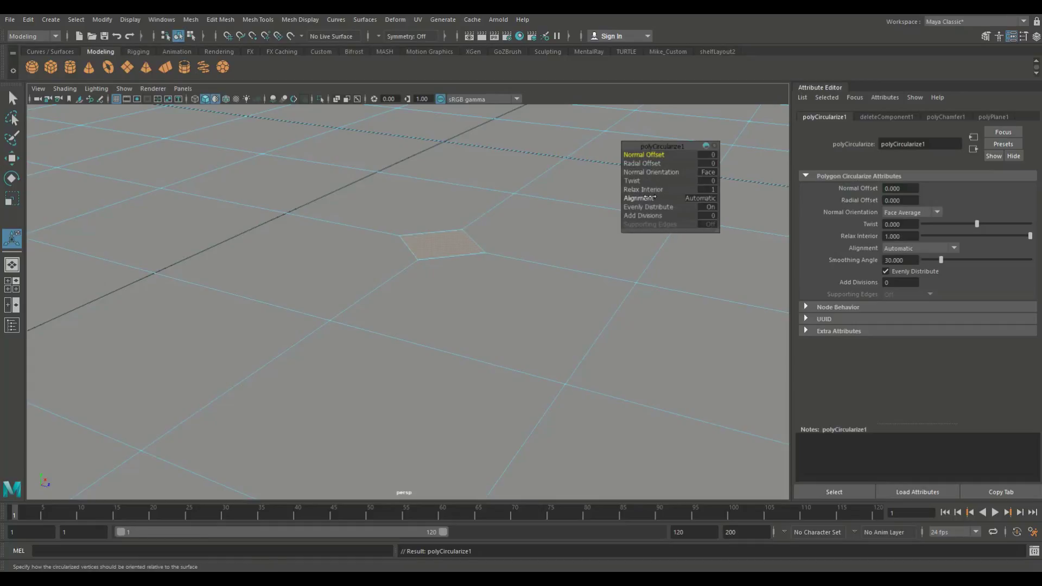
left_click_drag(649, 217, 533, 255)
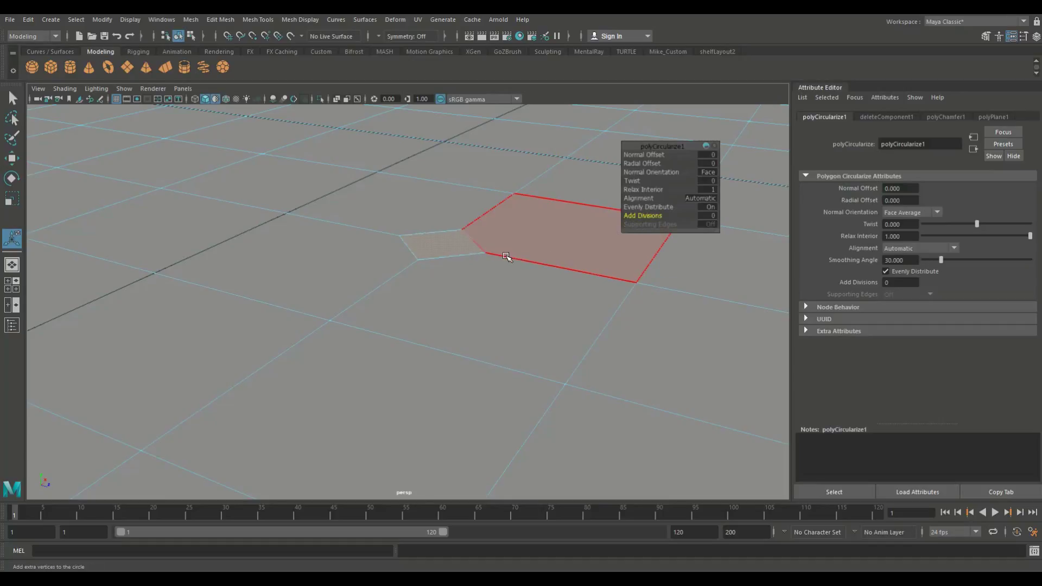
right_click_drag(483, 183, 511, 159)
Delete the circularized plane and orbit the camera around the empty grid
key("Delete")
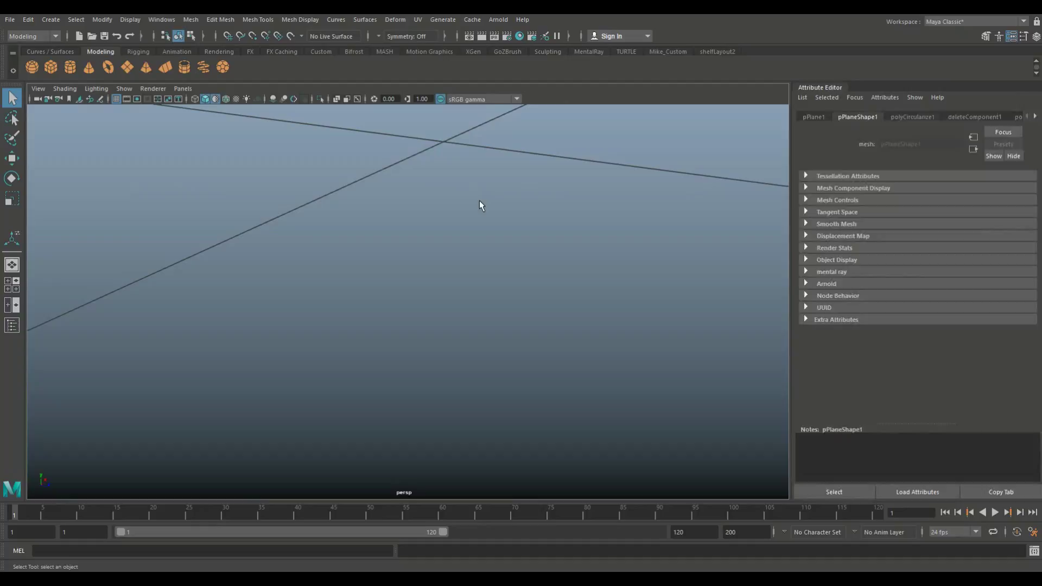
right_click_drag(480, 200, 463, 224, "alt")
scroll(463, 224, "down", 10)
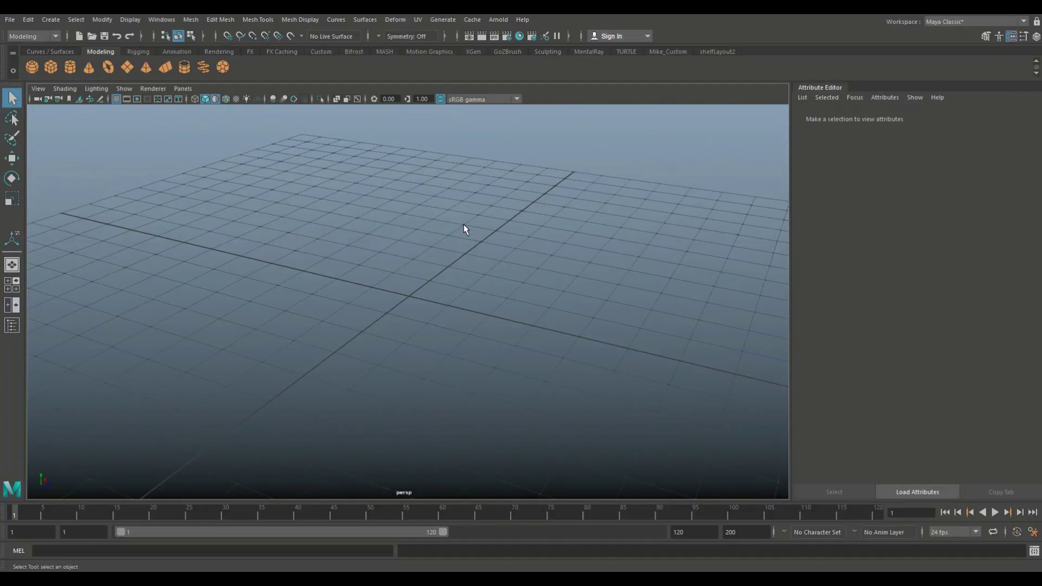
left_click_drag(475, 235, 441, 233, "alt")
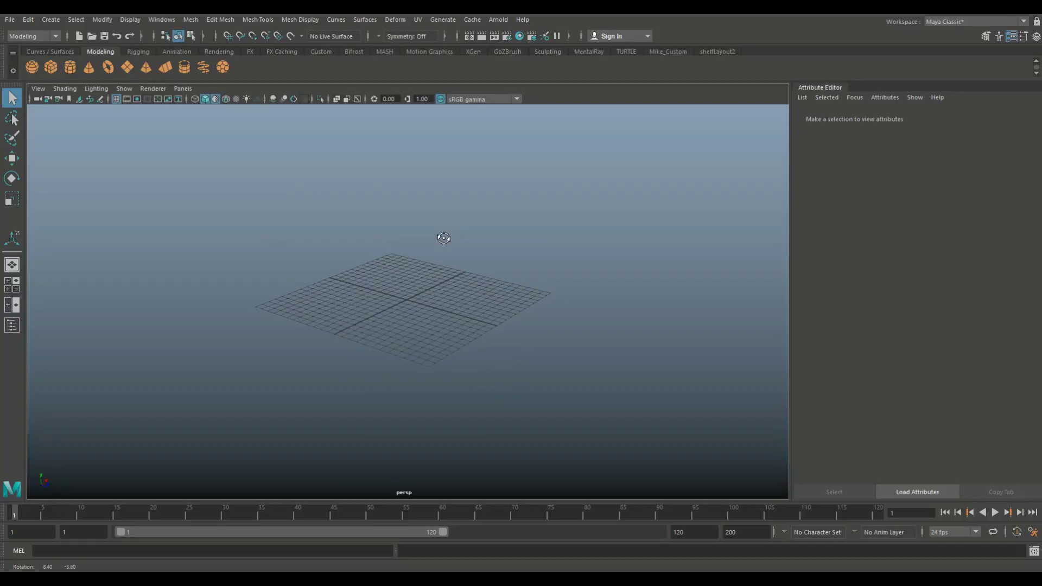
scroll(529, 251, "up", 5)
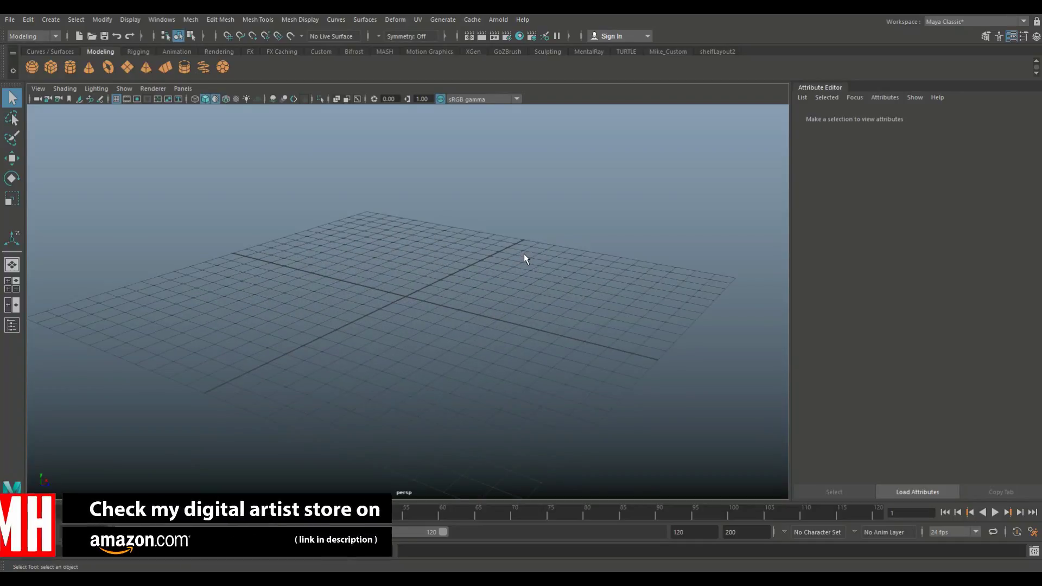
scroll(523, 253, "up", 4)
scroll(549, 243, "down", 5)
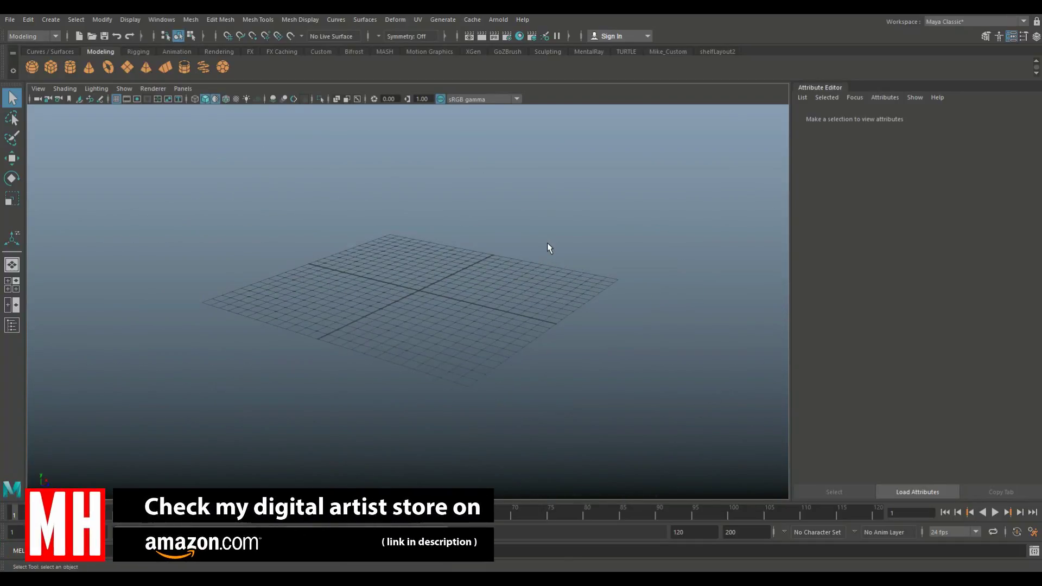
mouse_move(546, 244)
left_mouse_down("alt")
mouse_move(551, 255)
mouse_move(567, 243)
left_mouse_up("alt")
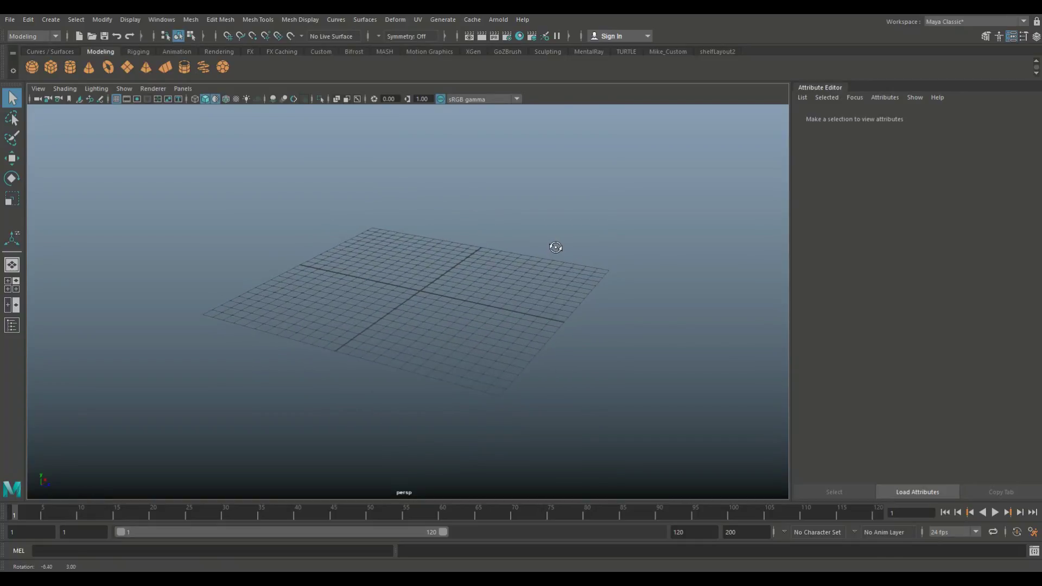
Close the Attribute Editor and reframe the perspective view on the empty grid
left_click(1007, 40)
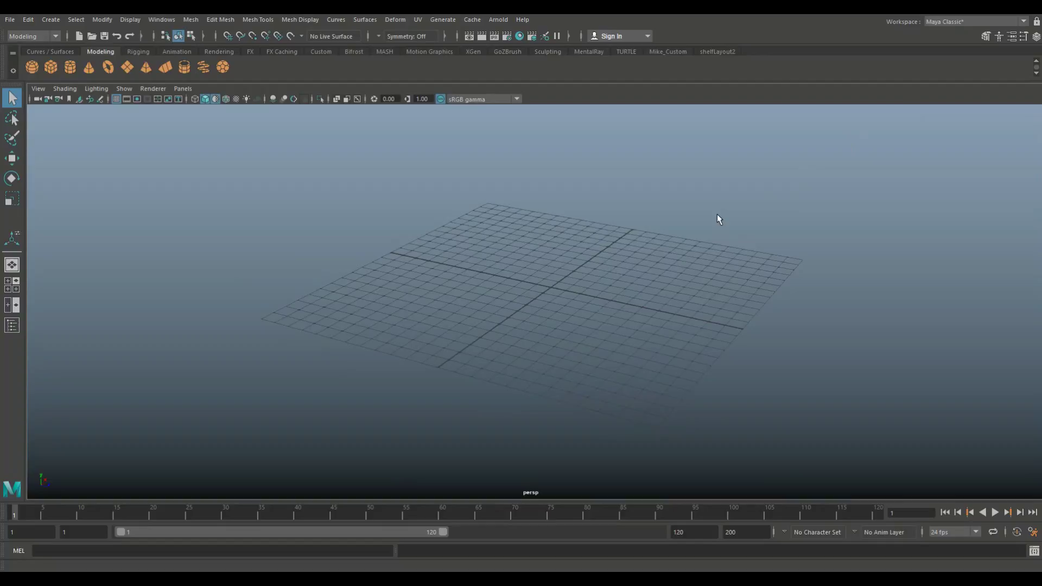
left_click_drag(719, 219, 629, 247, "alt")
middle_click_drag(504, 260, 520, 235, "alt")
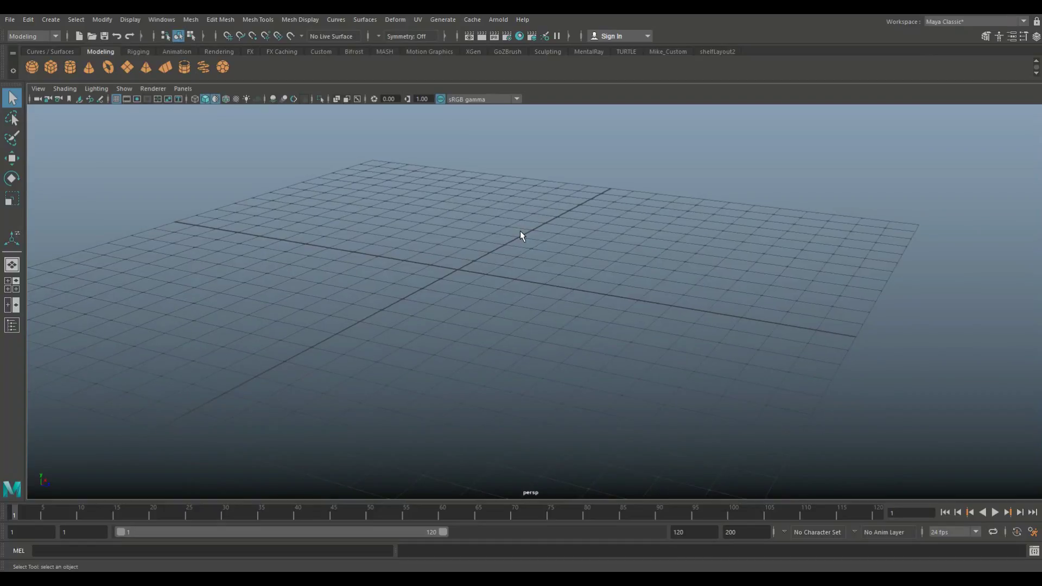
key("f")
mouse_move(521, 235)
left_mouse_down("alt")
mouse_move(502, 245)
mouse_move(521, 245)
left_mouse_up("alt")
Create a polygon cube at the origin and place a Ctrl+D duplicate beside it along Z
key("w")
key("ctrl+a")
scroll(472, 245, "up", 5)
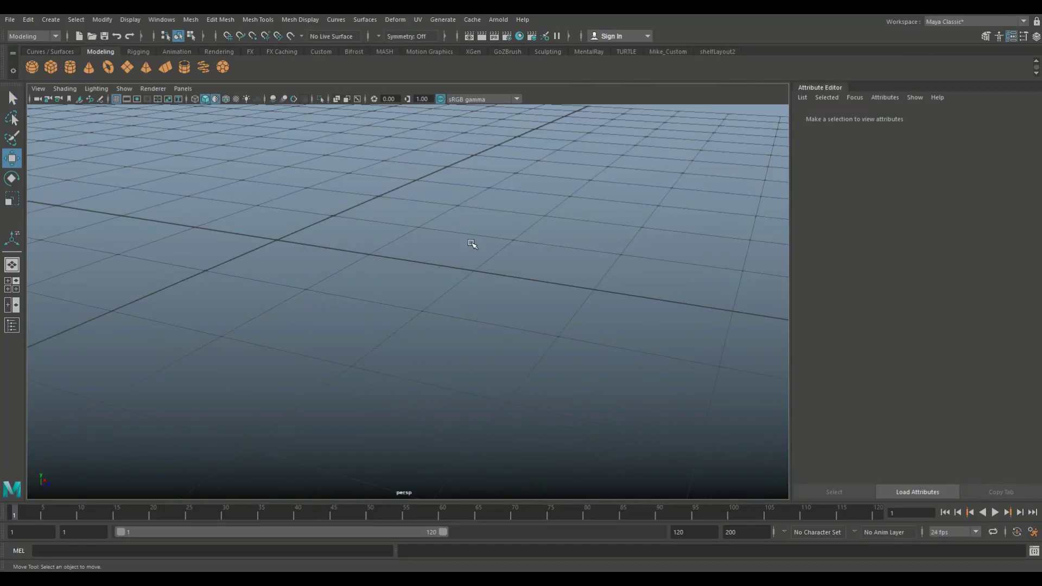
scroll(472, 244, "down", 5)
left_click_drag(435, 288, 477, 291, "alt")
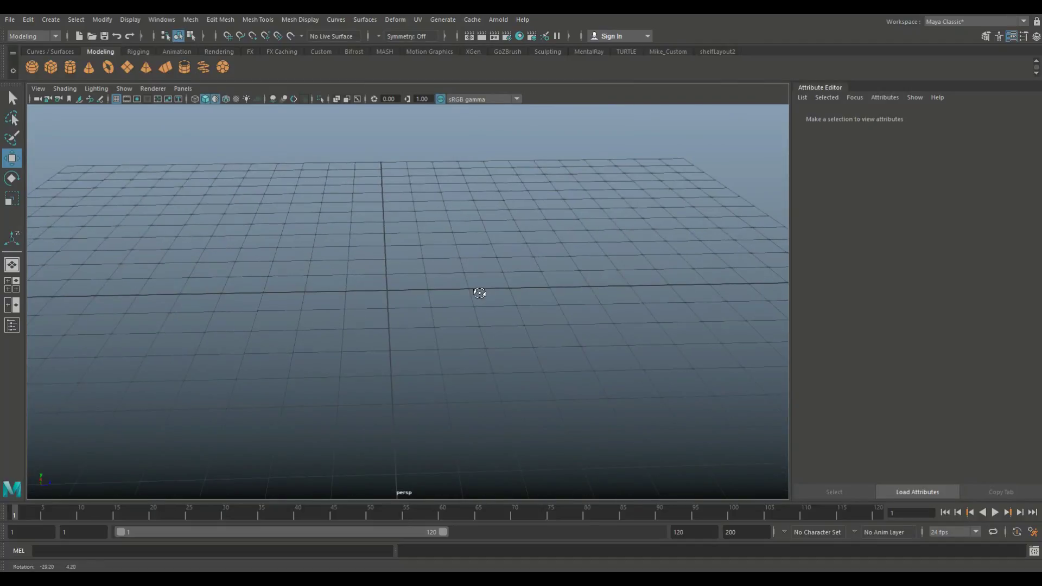
left_click(50, 67)
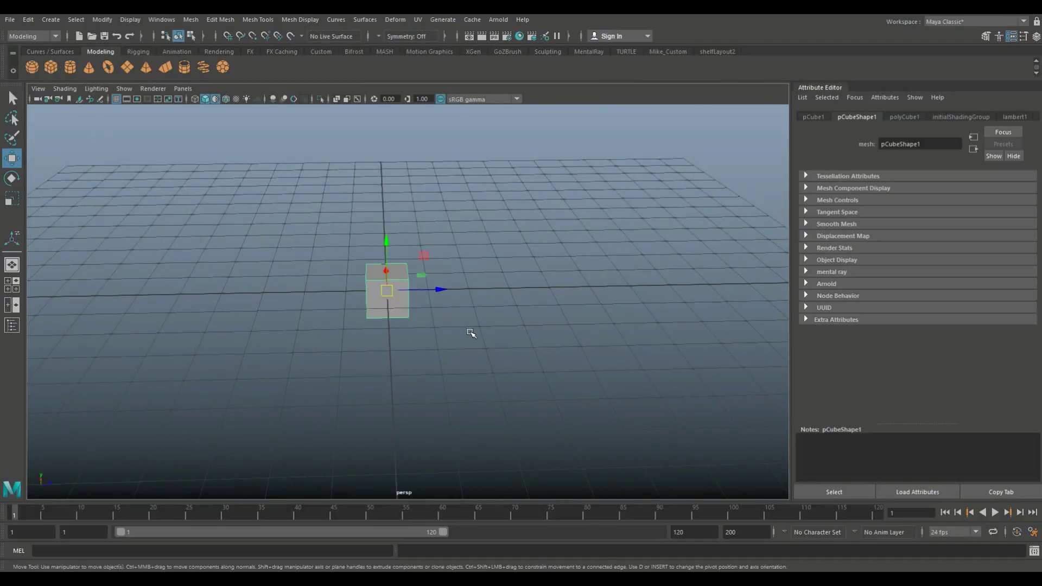
key("ctrl+d")
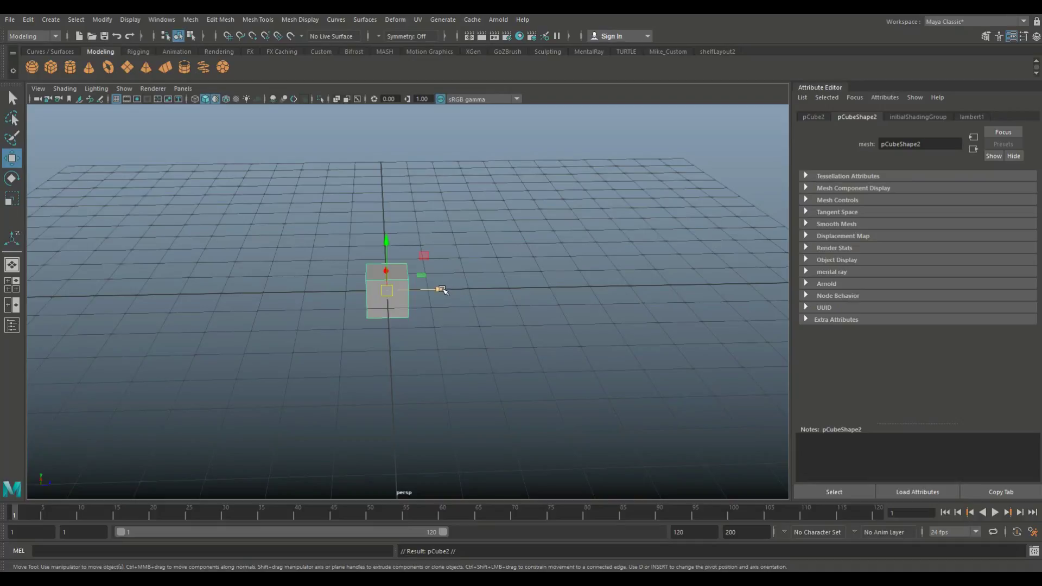
left_click_drag(439, 289, 514, 303)
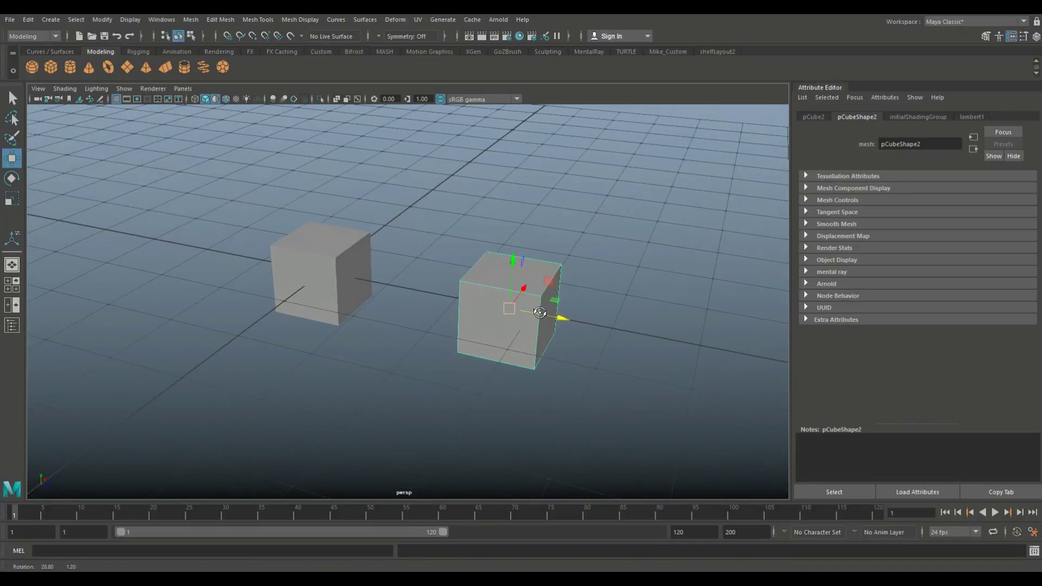
In Vertex mode, pull one top vertex of the right cube up into a peak
right_click_drag(495, 266, 470, 248)
left_click(485, 252)
left_click_drag(487, 252, 481, 177)
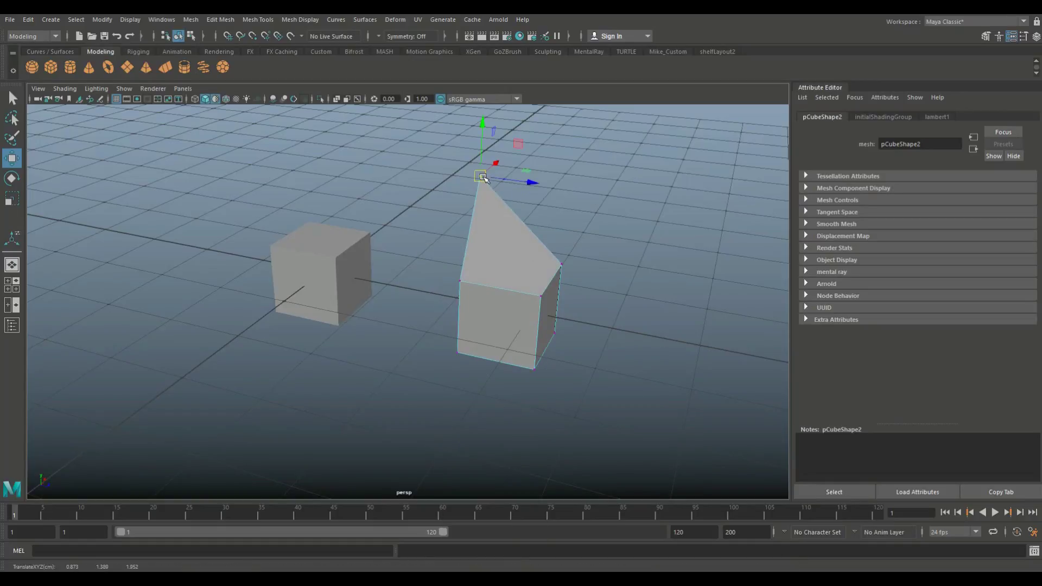
left_click_drag(432, 390, 426, 384, "alt")
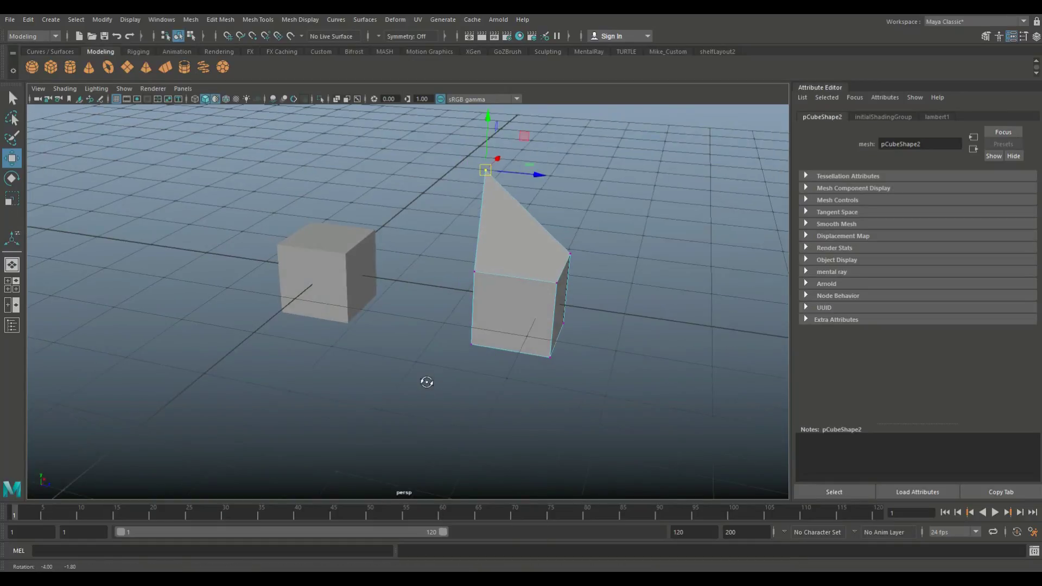
Return to object mode and select the left cube, then the peaked right cube
left_click(389, 276)
right_click_drag(338, 248, 386, 232)
left_click(332, 304)
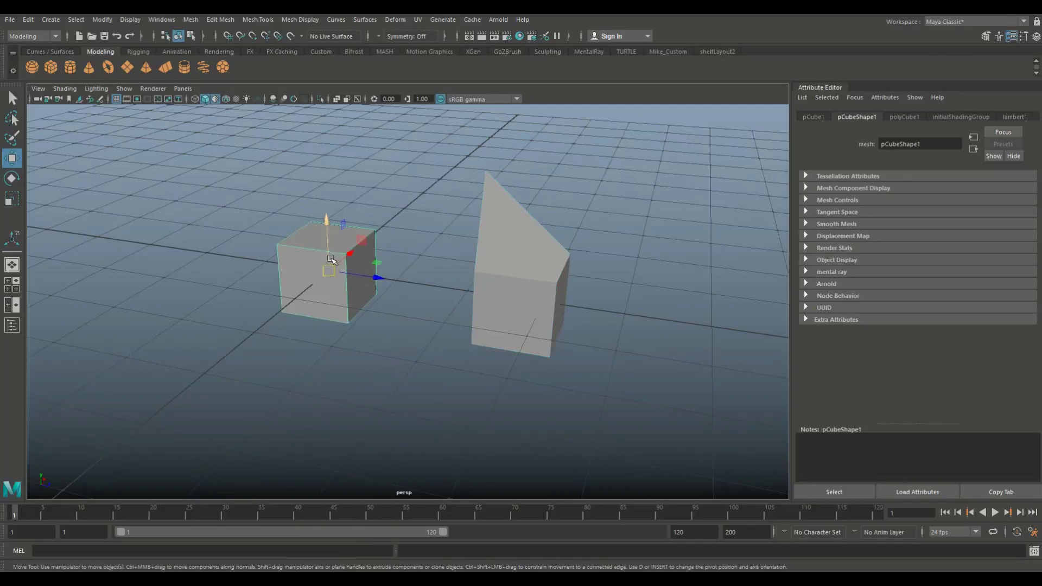
left_click(525, 285)
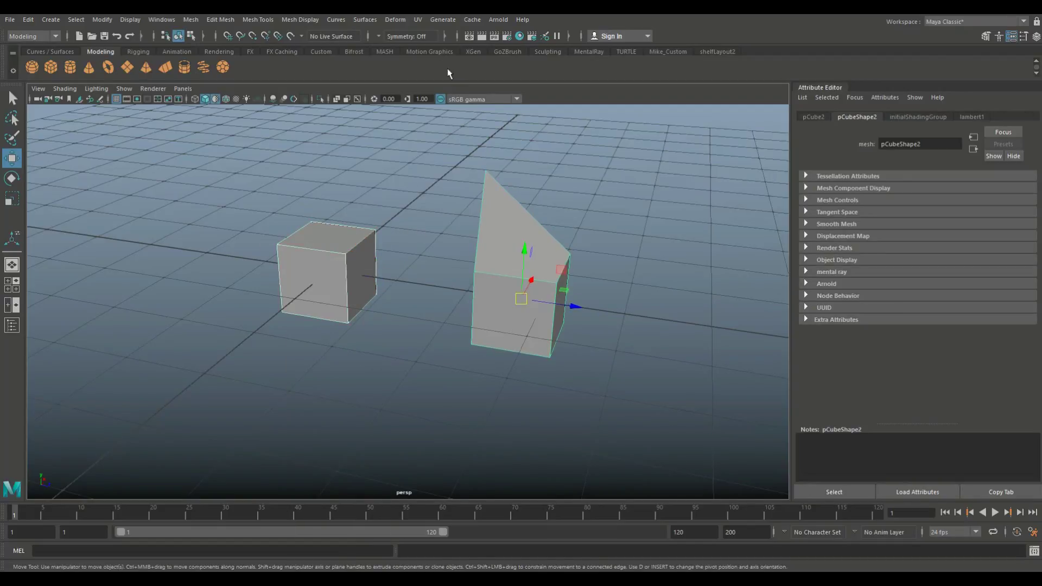
Apply Deform > Blend Shape and drag the pCube1 weight to test the morph
left_click(389, 21)
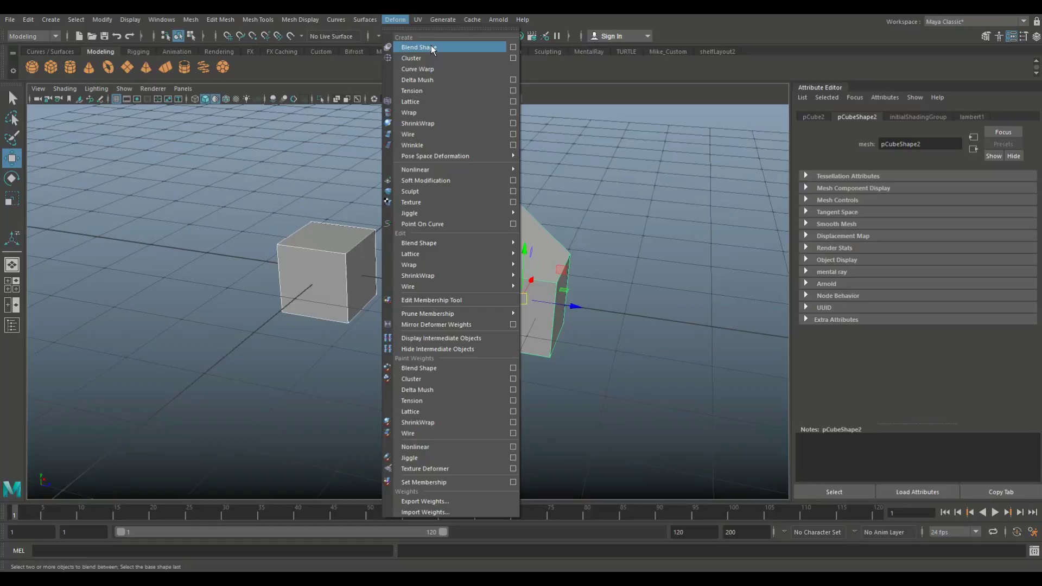
left_click(431, 45)
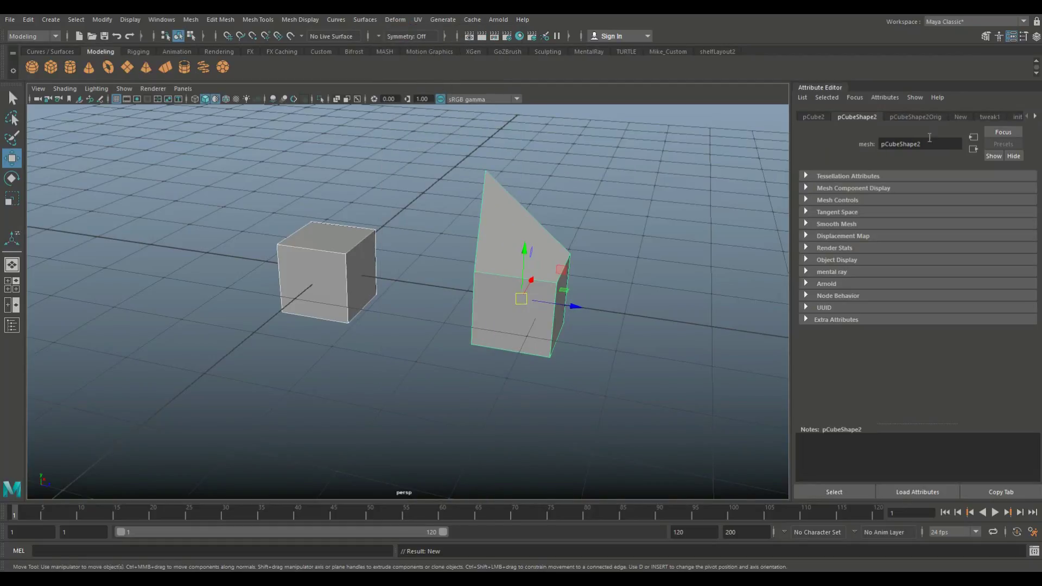
left_click(961, 117)
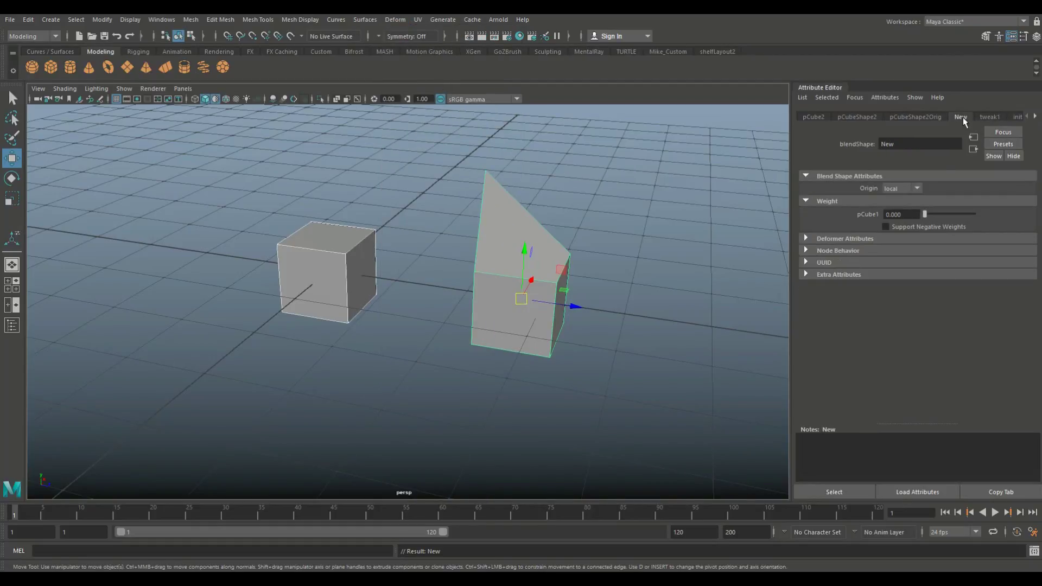
left_click_drag(926, 217, 1002, 222)
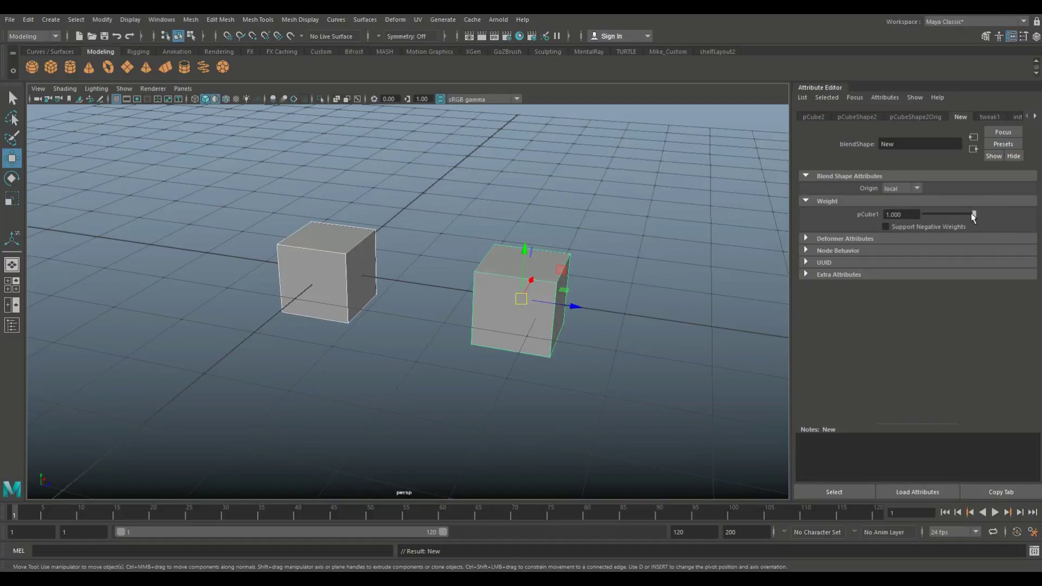
mouse_move(972, 214)
left_mouse_down()
mouse_move(875, 235)
mouse_move(982, 226)
left_mouse_up()
Orbit around the cubes to view the left cube's vertices and select it
left_click_drag(380, 357, 349, 293, "alt")
right_click_drag(337, 234, 297, 235)
left_click_drag(433, 322, 442, 328, "alt")
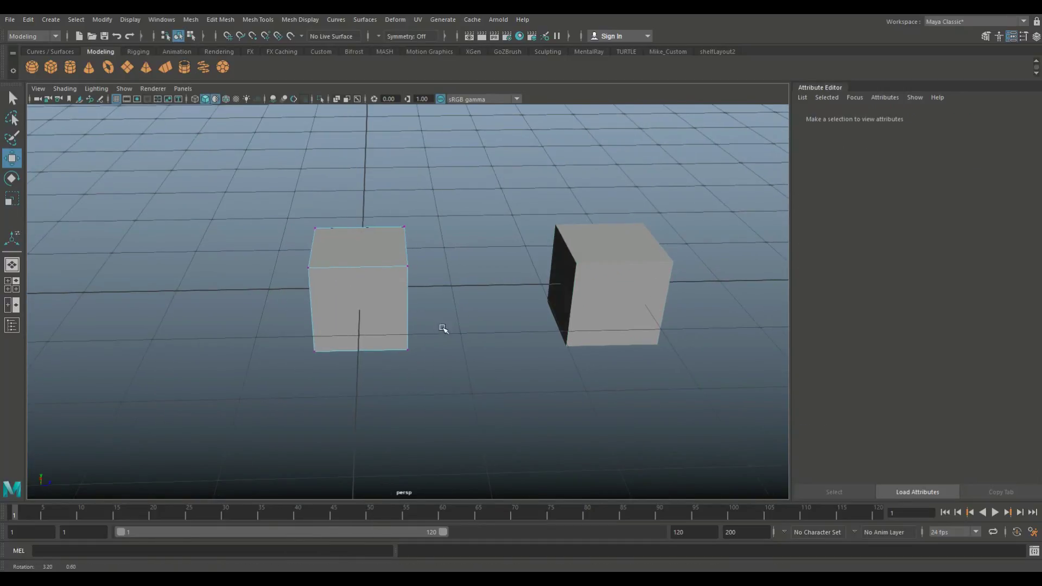
left_click(354, 263)
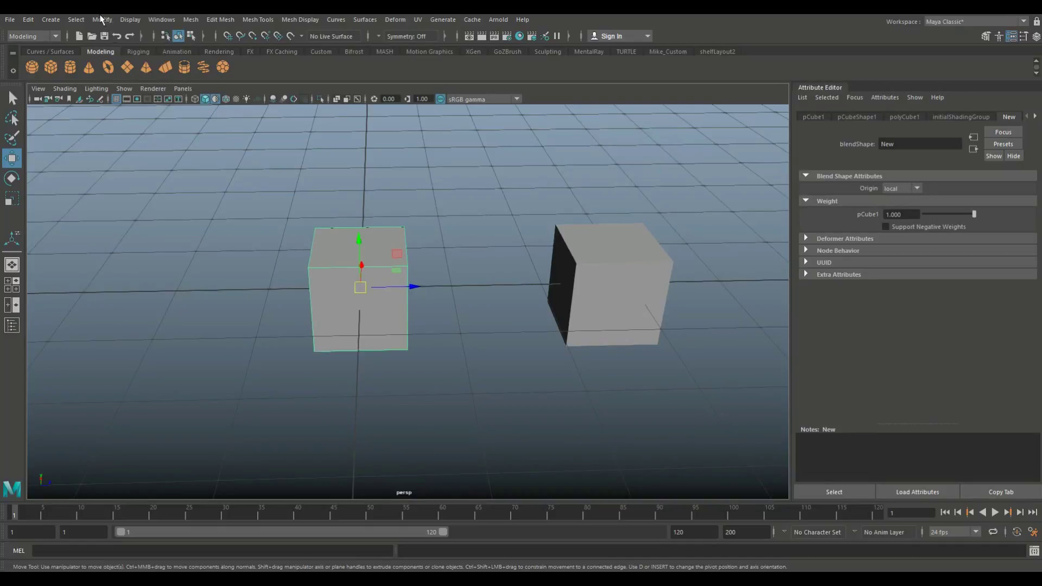
Turn on Display > Polygons > Component IDs > Vertices for the selected cube
left_click(130, 19)
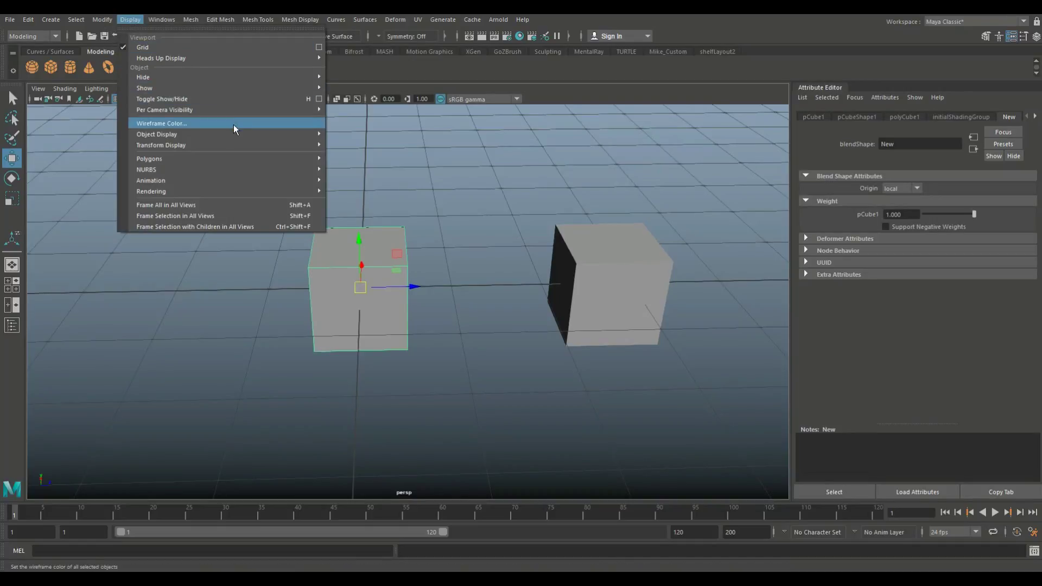
mouse_move(228, 159)
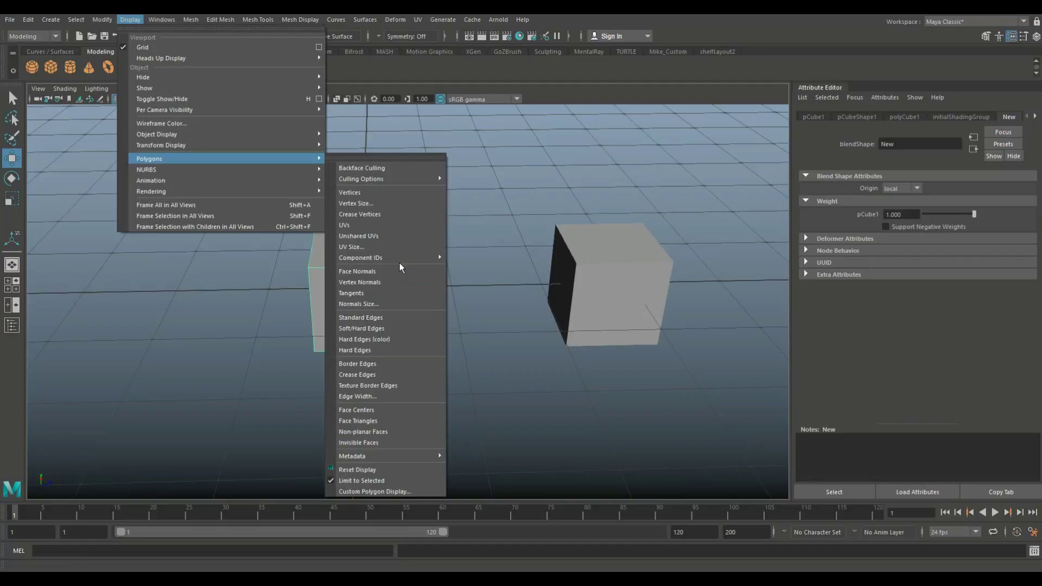
mouse_move(406, 259)
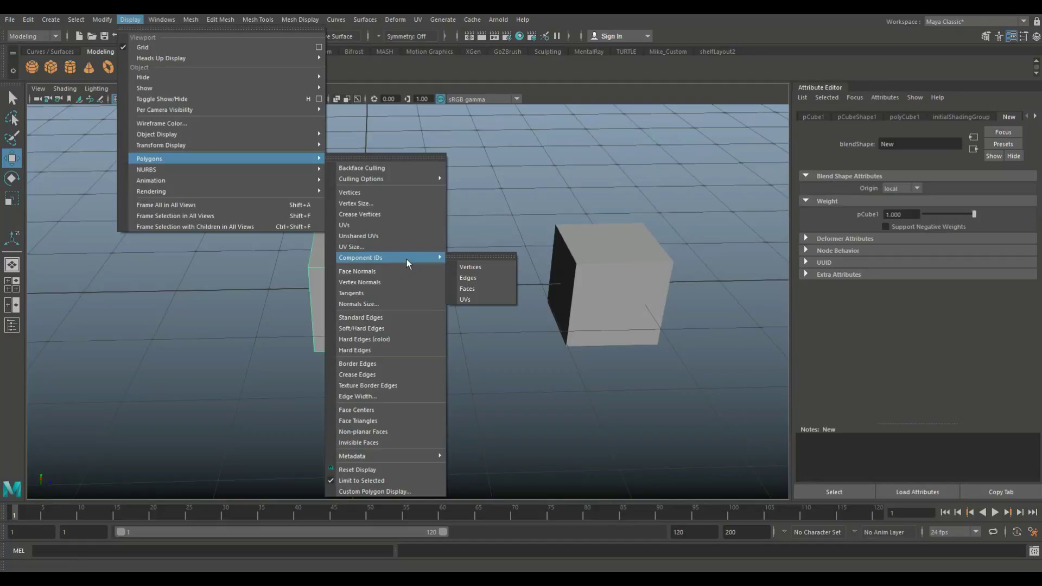
left_click(471, 266)
Zoom in on the numbered vertices and select the right cube
scroll(451, 286, "up", 2)
scroll(450, 286, "up", 2)
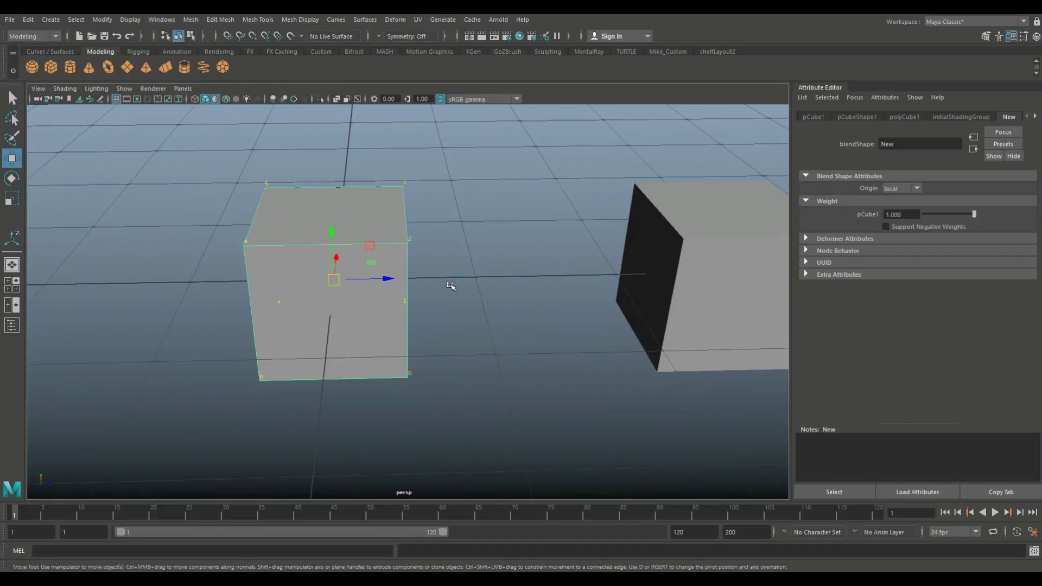
mouse_move(451, 286)
left_mouse_down("alt")
mouse_move(425, 279)
mouse_move(444, 279)
left_mouse_up("alt")
scroll(444, 282, "down", 5)
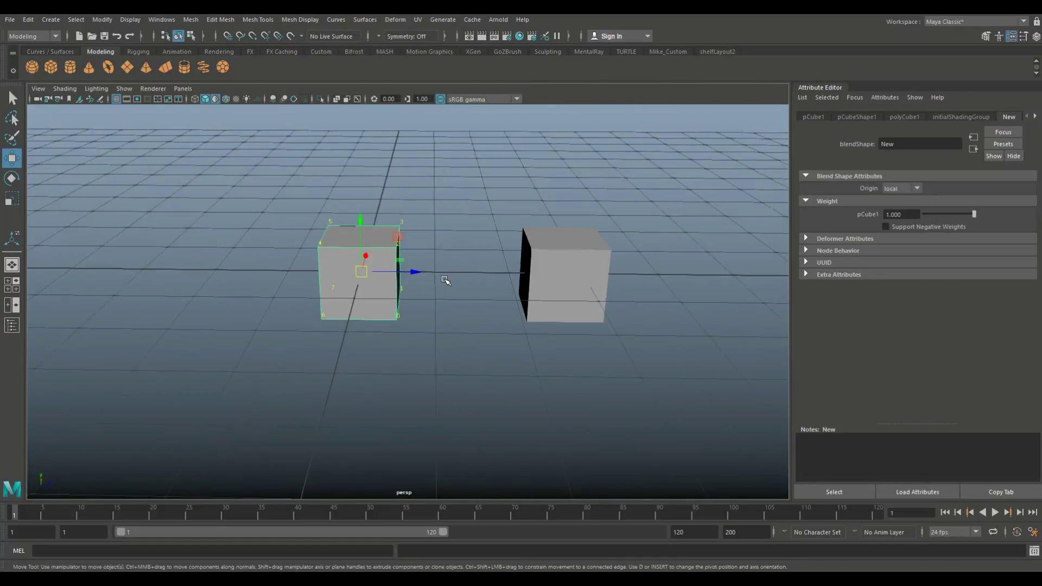
scroll(542, 256, "up", 6)
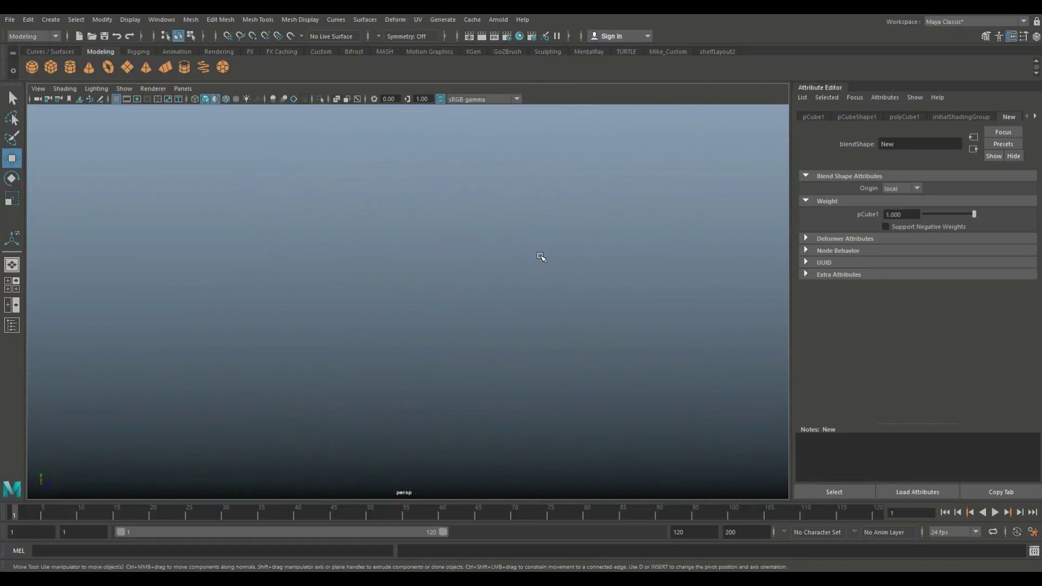
scroll(512, 263, "down", 5)
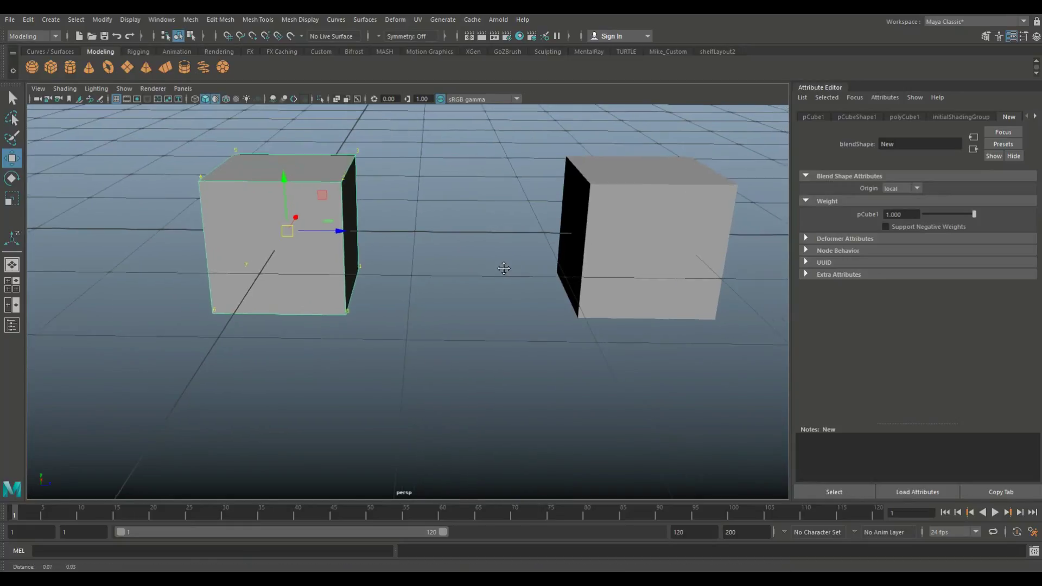
scroll(565, 216, "up", 8)
scroll(572, 218, "down", 8)
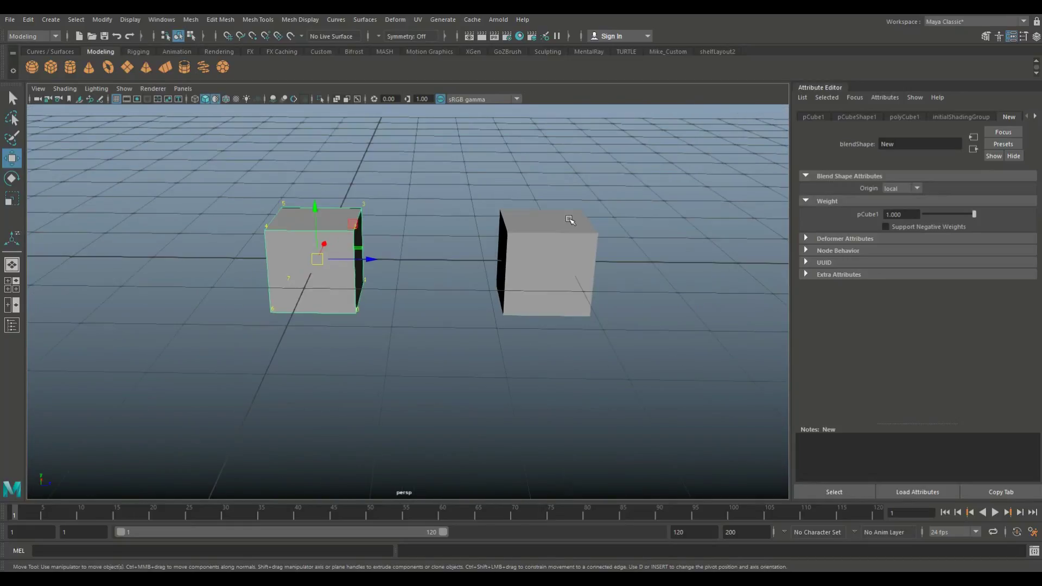
left_click(543, 233)
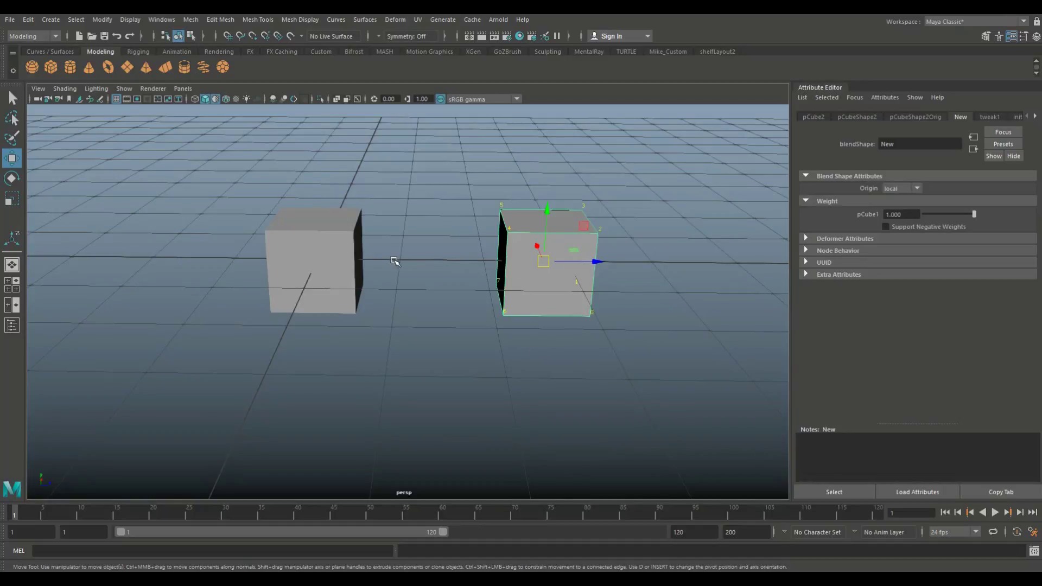
left_click(332, 225)
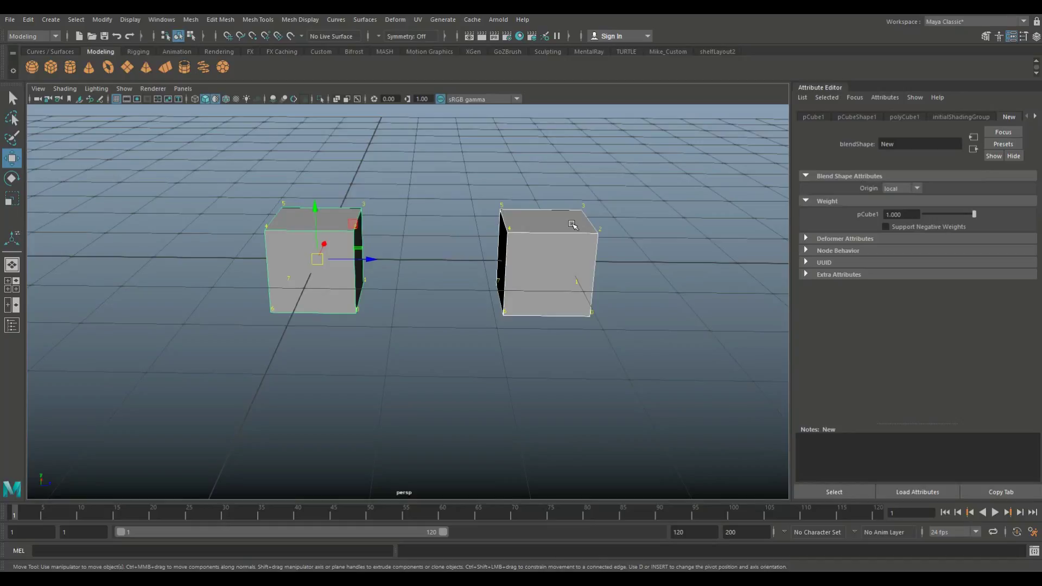
Open the Mesh Tools menu and move across to the Edit Mesh menu, which lists Reorder Vertices
left_click(254, 18)
mouse_move(210, 22)
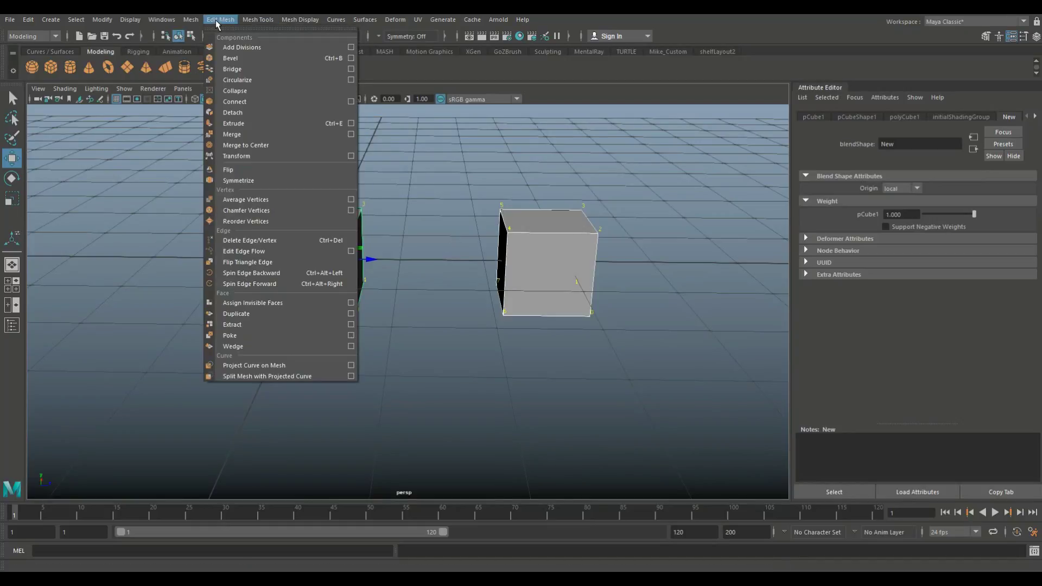